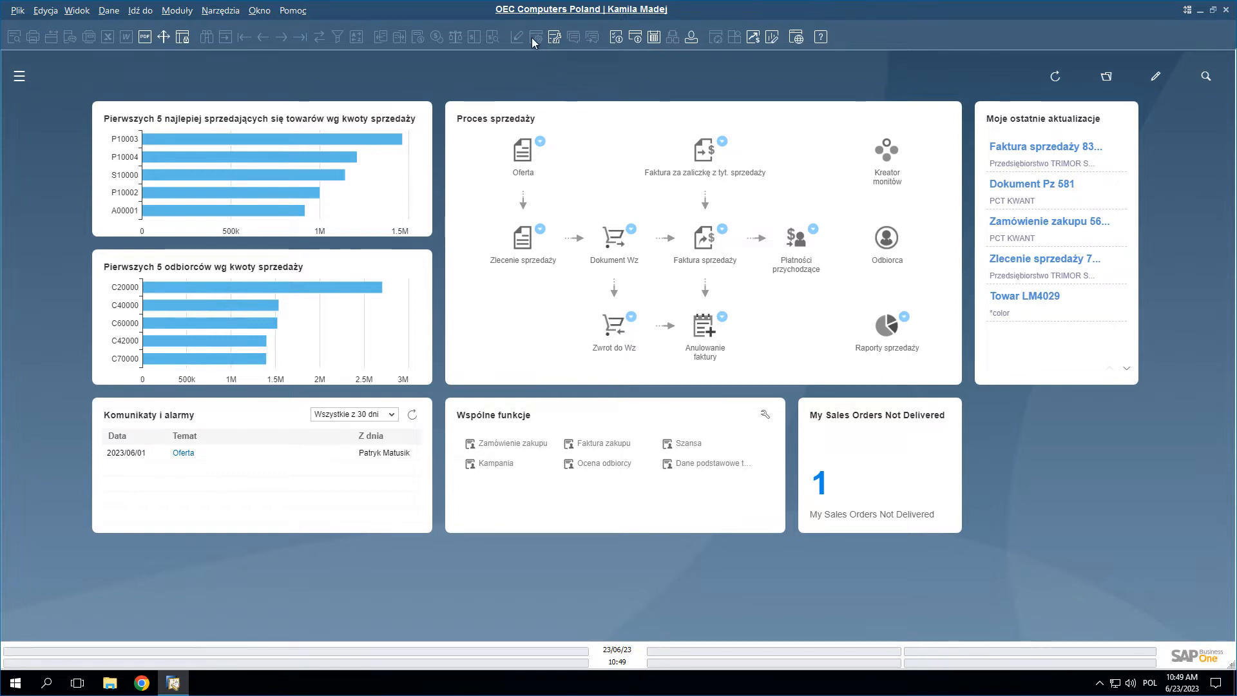
Open the most recent existing sales invoice (Faktura sprzedaży) and look at its form settings
{"action": "left_click", "coordinate": [701, 245]}
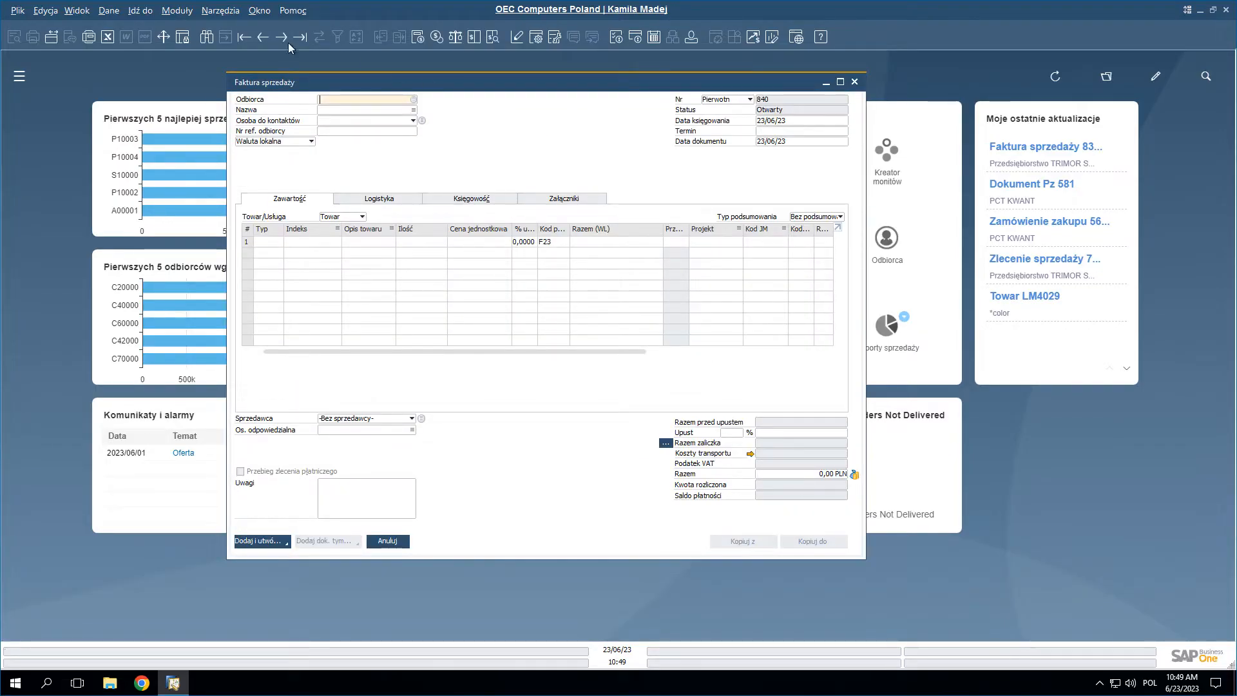
{"action": "left_click", "coordinate": [263, 38]}
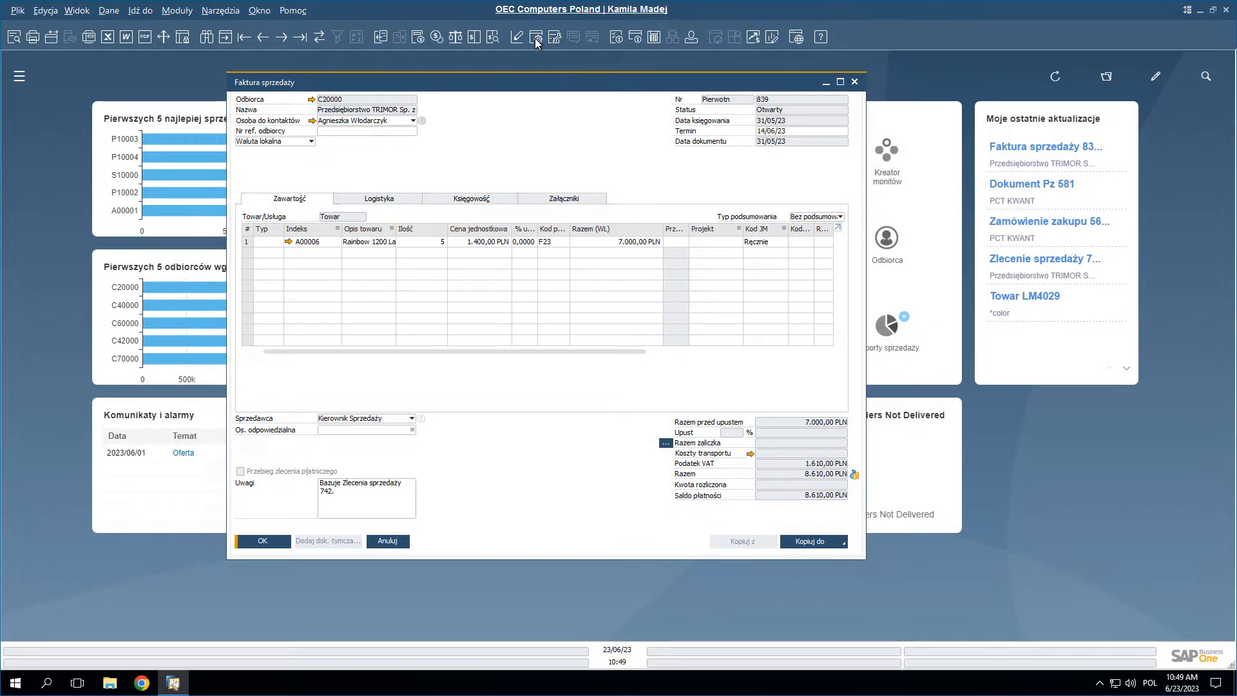
{"action": "left_click", "coordinate": [535, 38]}
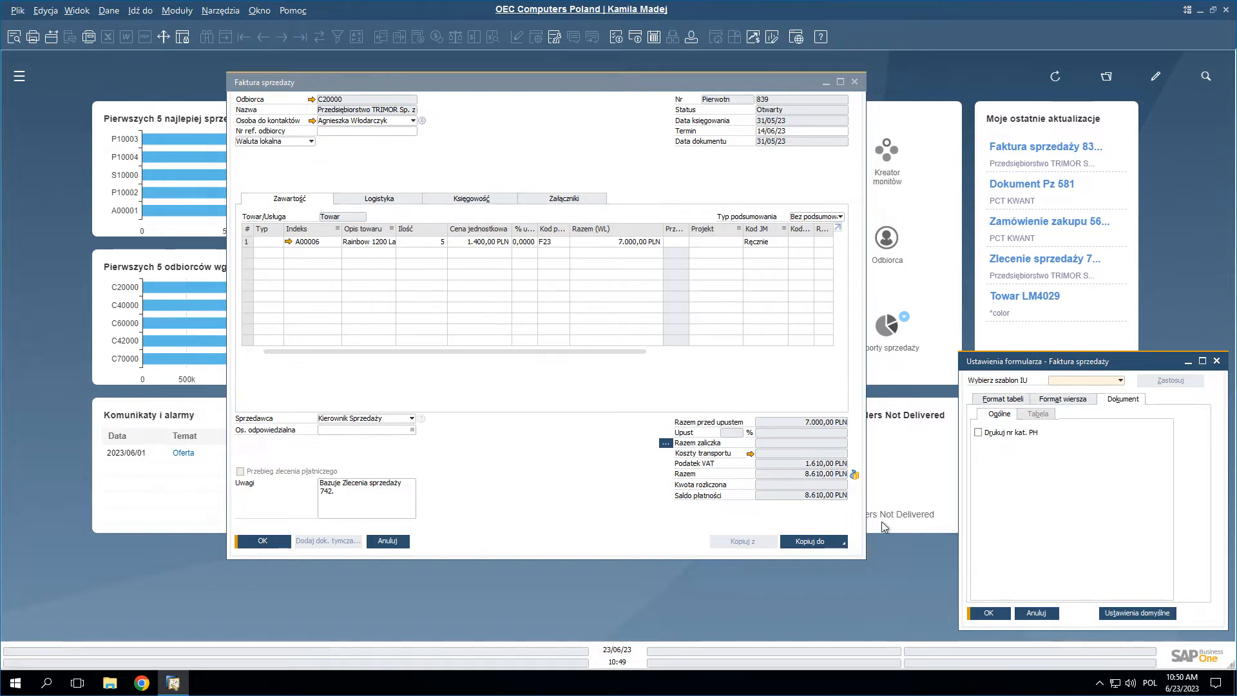
{"action": "left_click", "coordinate": [1033, 612]}
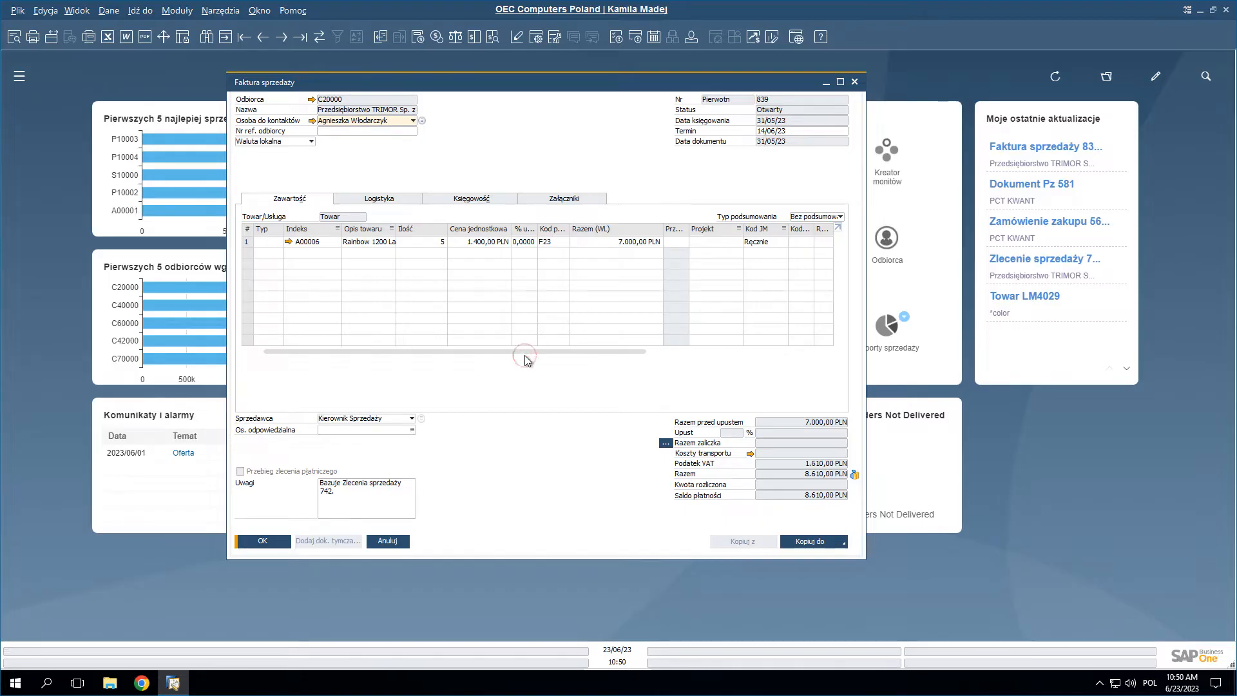
Hide the Rodzaj transakcji, Kraj/region pochodz. dla eksportu, Region pochodzenia dla eksportu and Rozł.podatku przez odb. columns in the invoice's table format
{"action": "left_click_drag", "start_coordinate": [524, 354], "coordinate": [767, 346]}
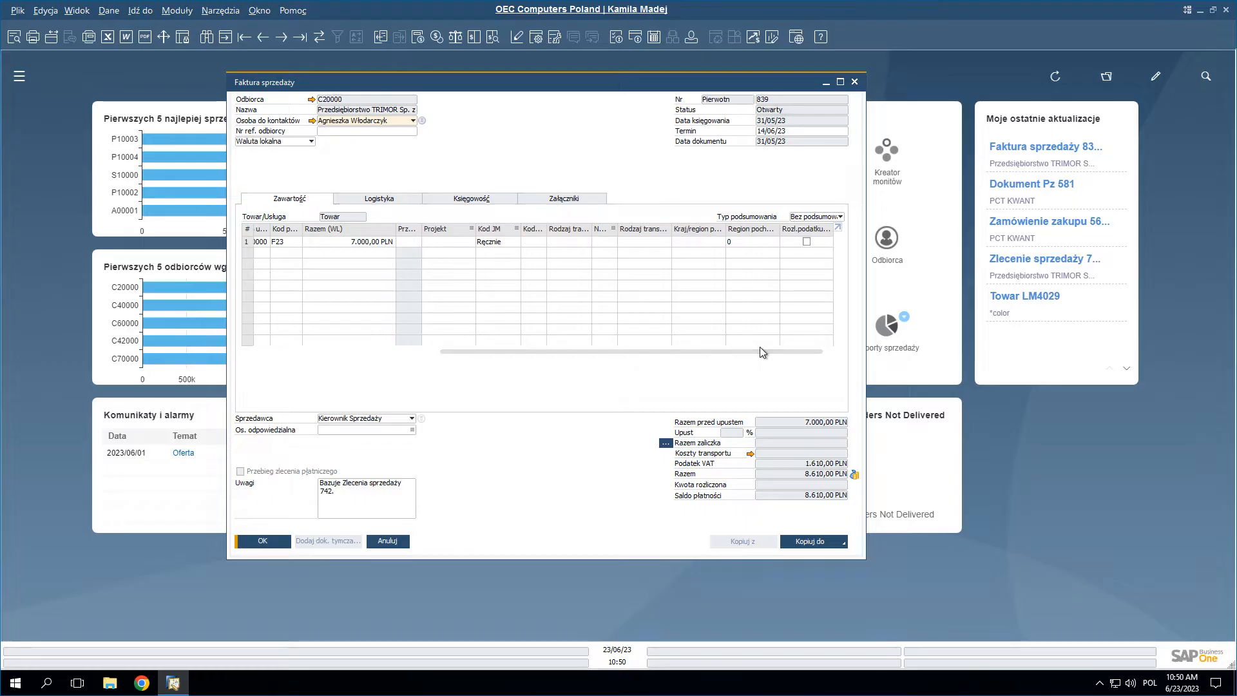
{"action": "left_click", "coordinate": [536, 38]}
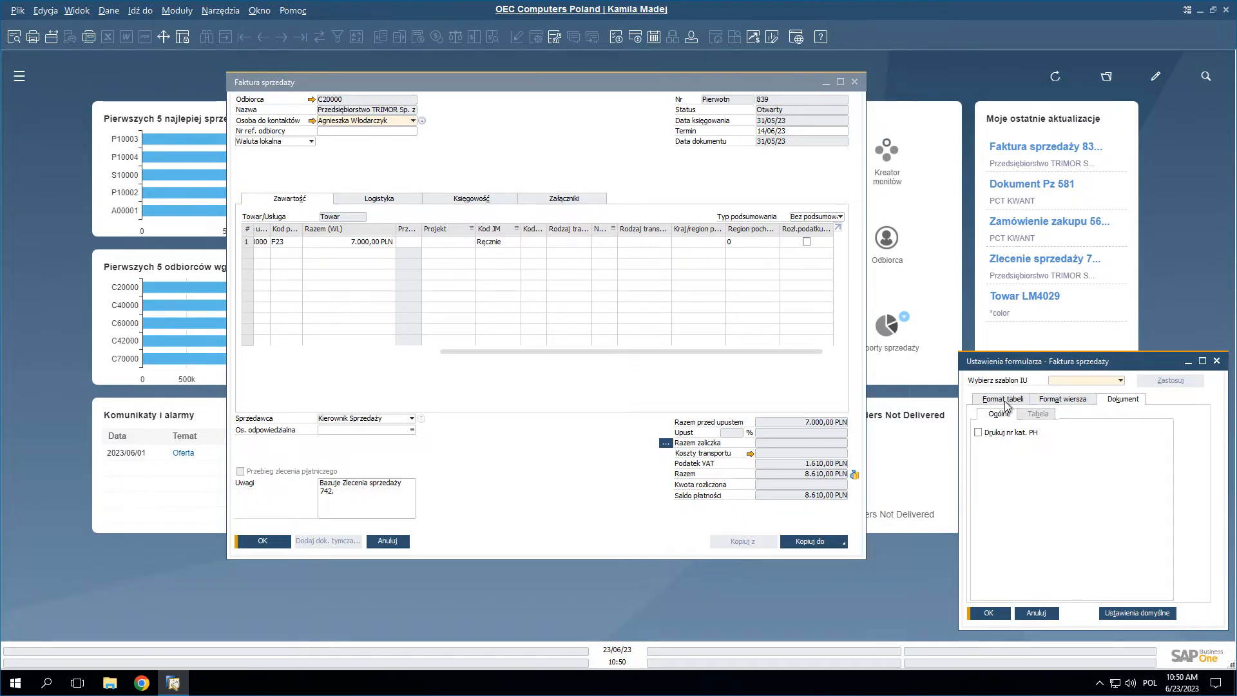
{"action": "left_click", "coordinate": [1004, 401]}
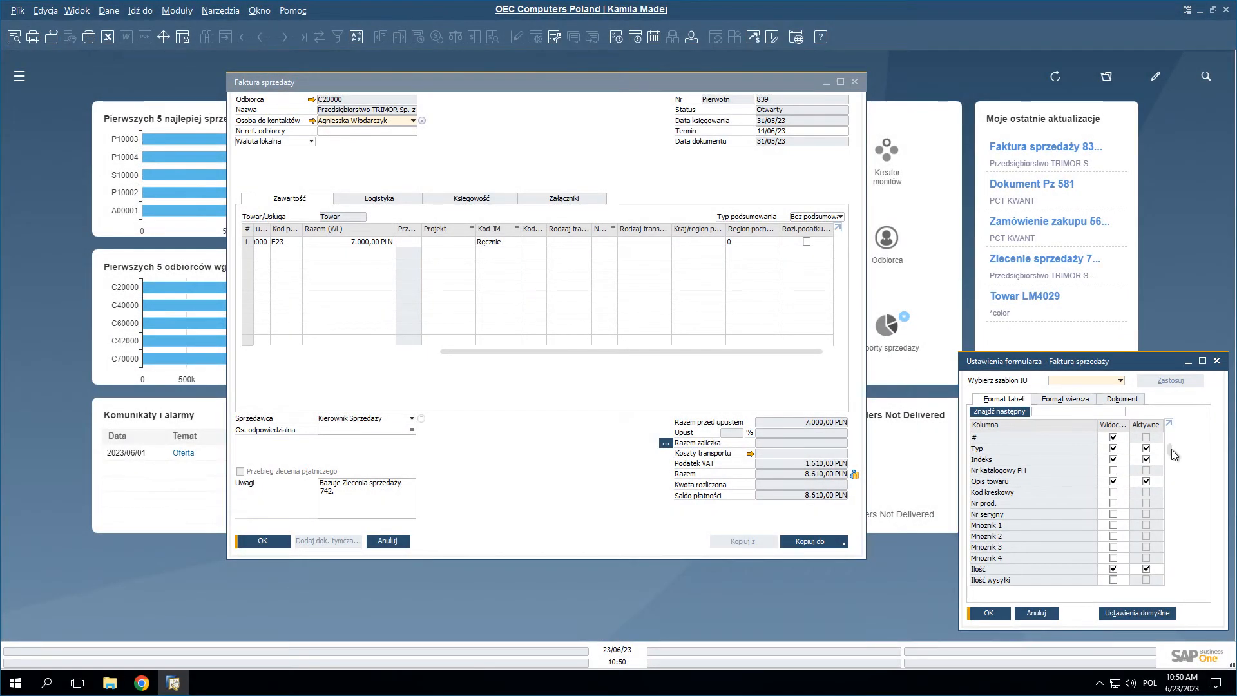
{"action": "left_click_drag", "start_coordinate": [1171, 450], "coordinate": [1159, 427]}
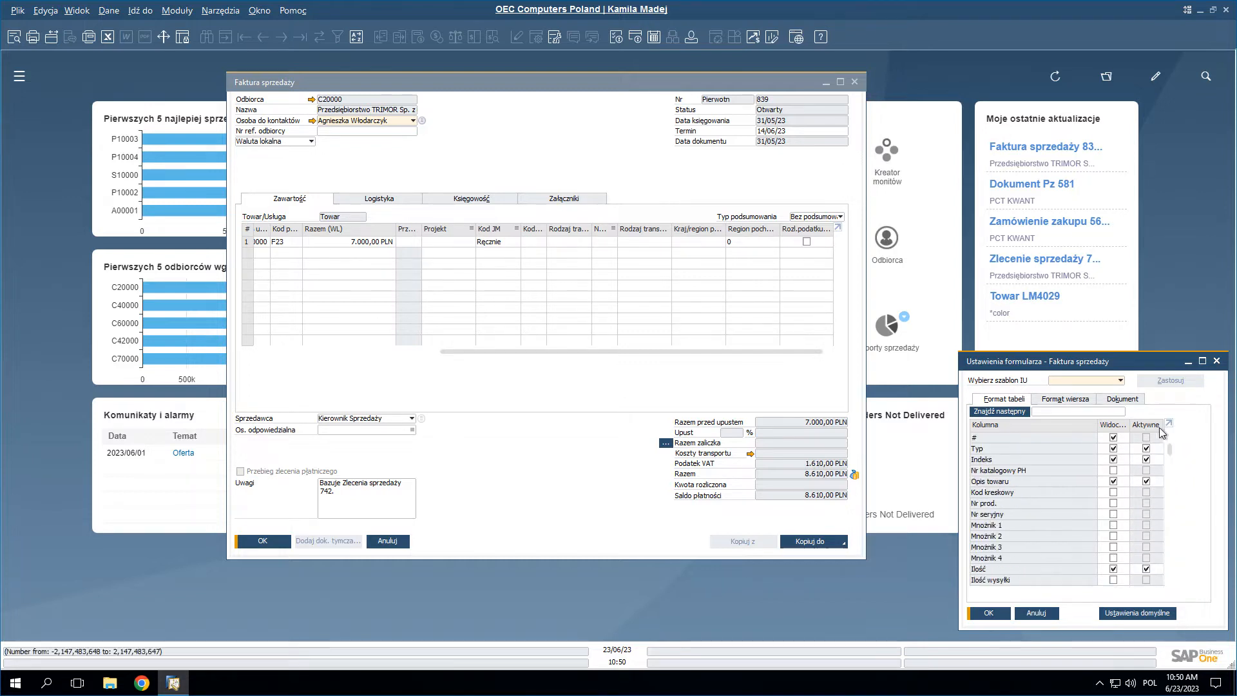
{"action": "scroll", "coordinate": [1136, 473], "scroll_direction": "down", "scroll_amount": 15}
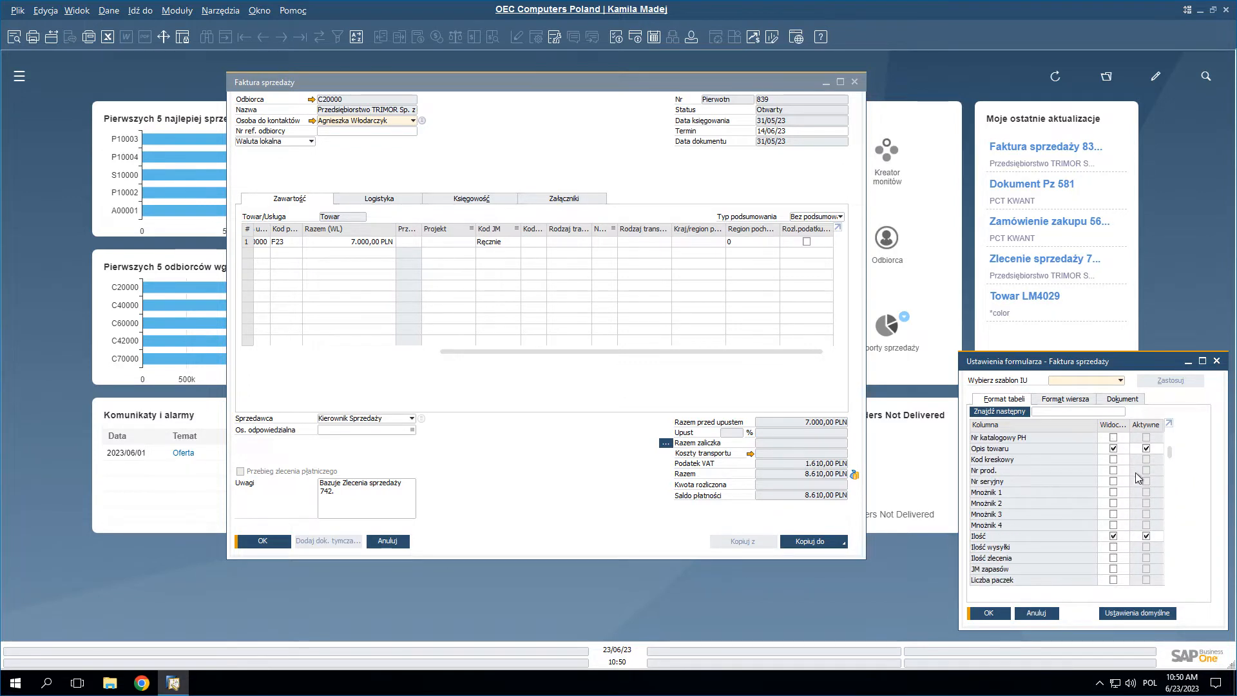
{"action": "left_click", "coordinate": [1113, 547]}
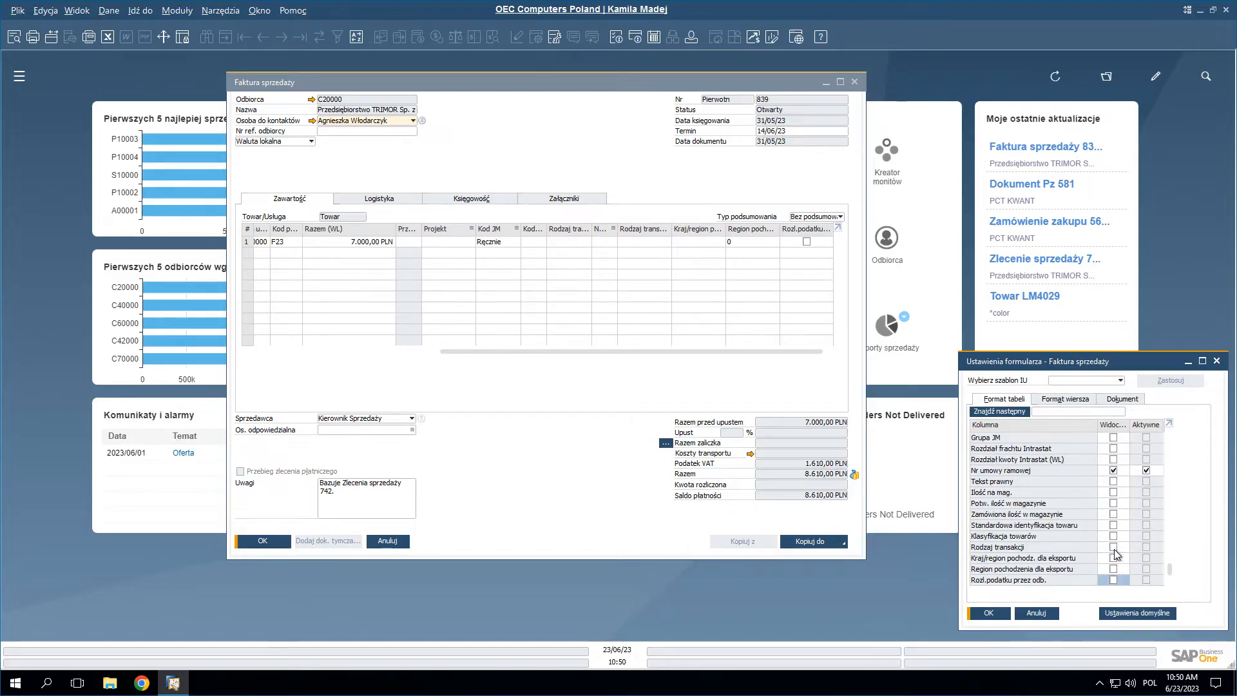
{"action": "left_click", "coordinate": [990, 613]}
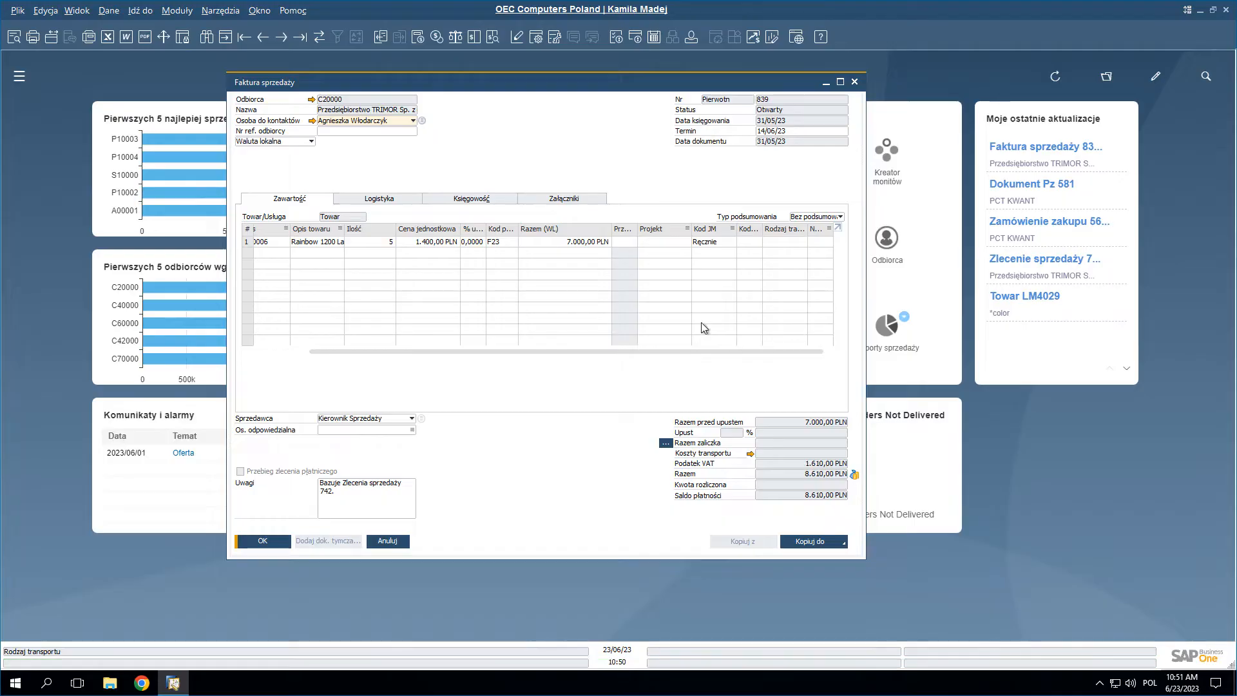
Find the Szczegóły pozycji column in the invoice's table format by searching "szc" and make it visible
{"action": "left_click", "coordinate": [535, 38]}
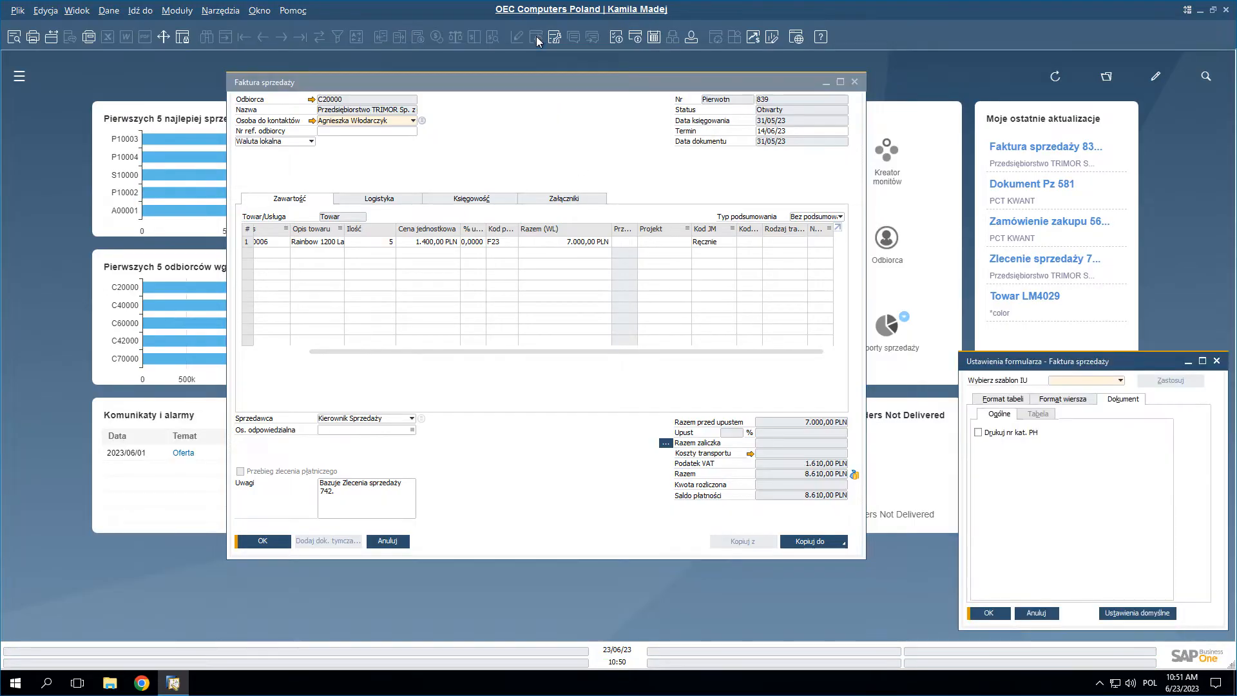
{"action": "left_click", "coordinate": [1004, 400]}
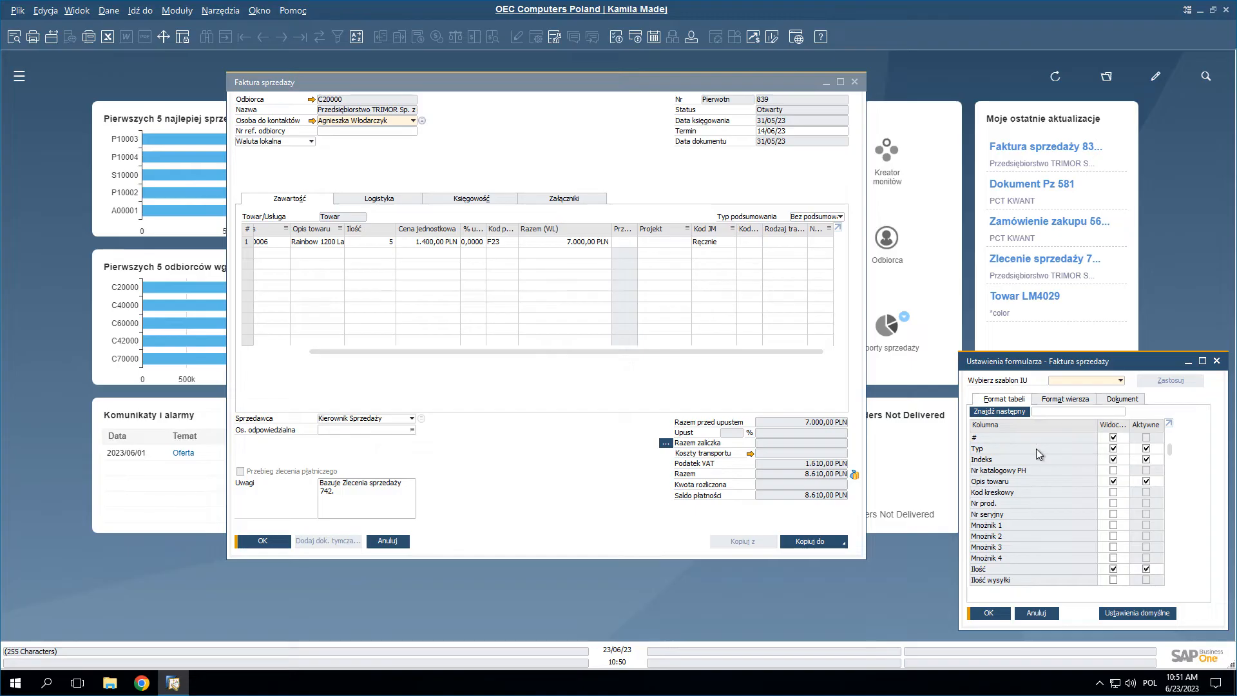
{"action": "type", "text": "szc"}
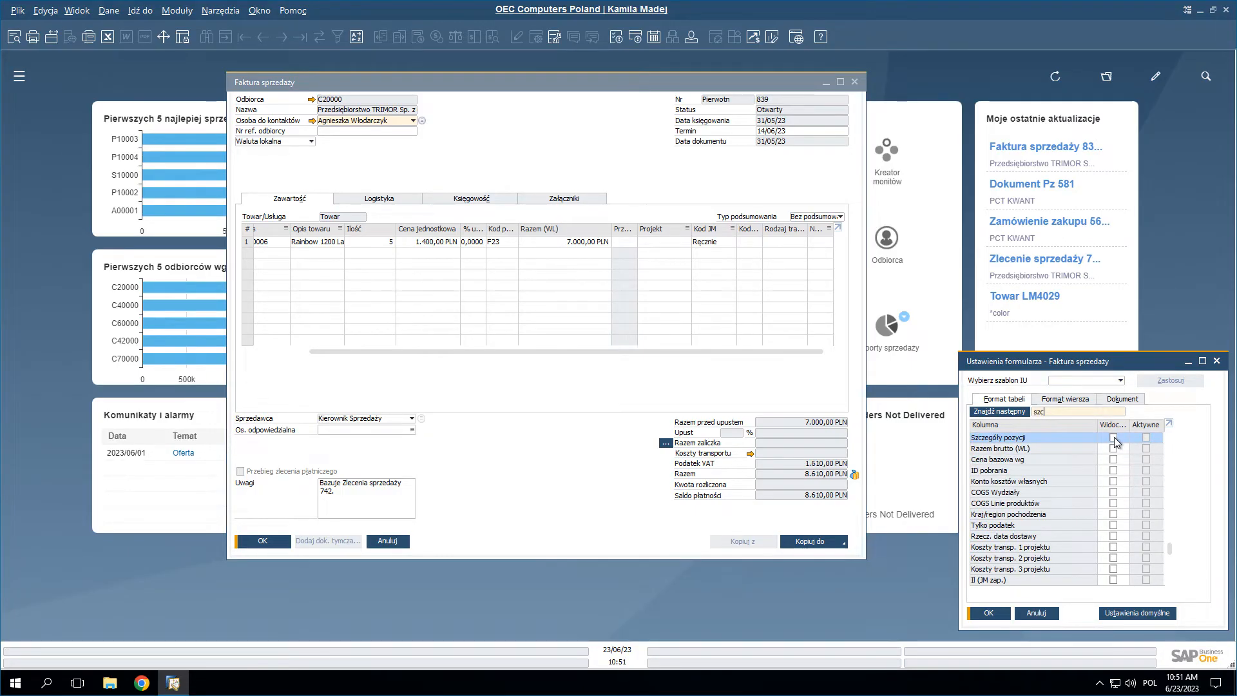
{"action": "left_click", "coordinate": [1114, 437]}
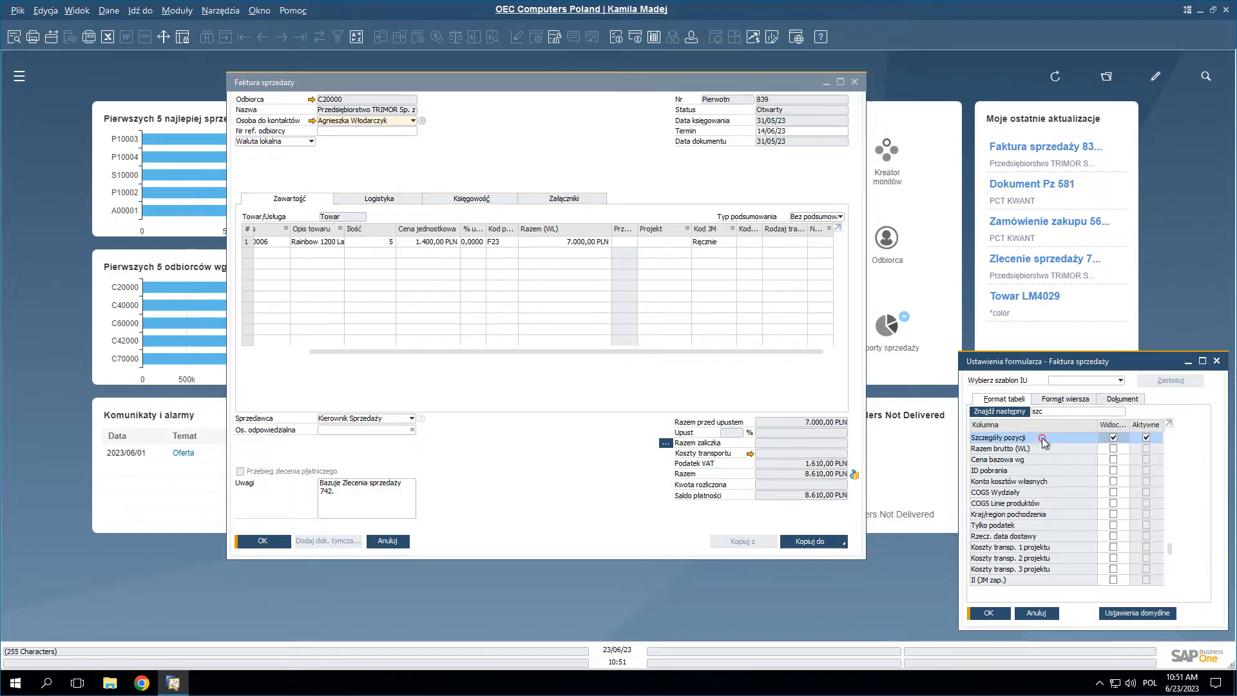
Move the Szczegóły pozycji column directly below Opis towaru in the column order and save the form settings
{"action": "left_click_drag", "start_coordinate": [1042, 439], "coordinate": [1042, 440]}
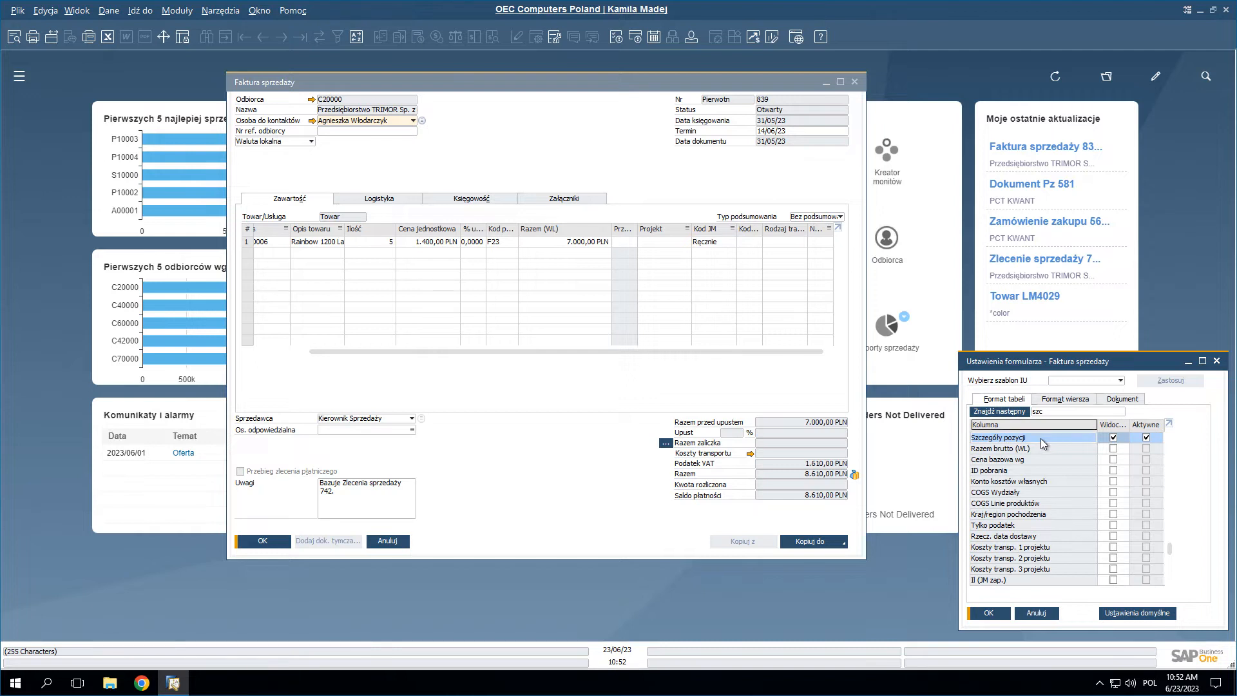
{"action": "key", "text": "ctrl+Home"}
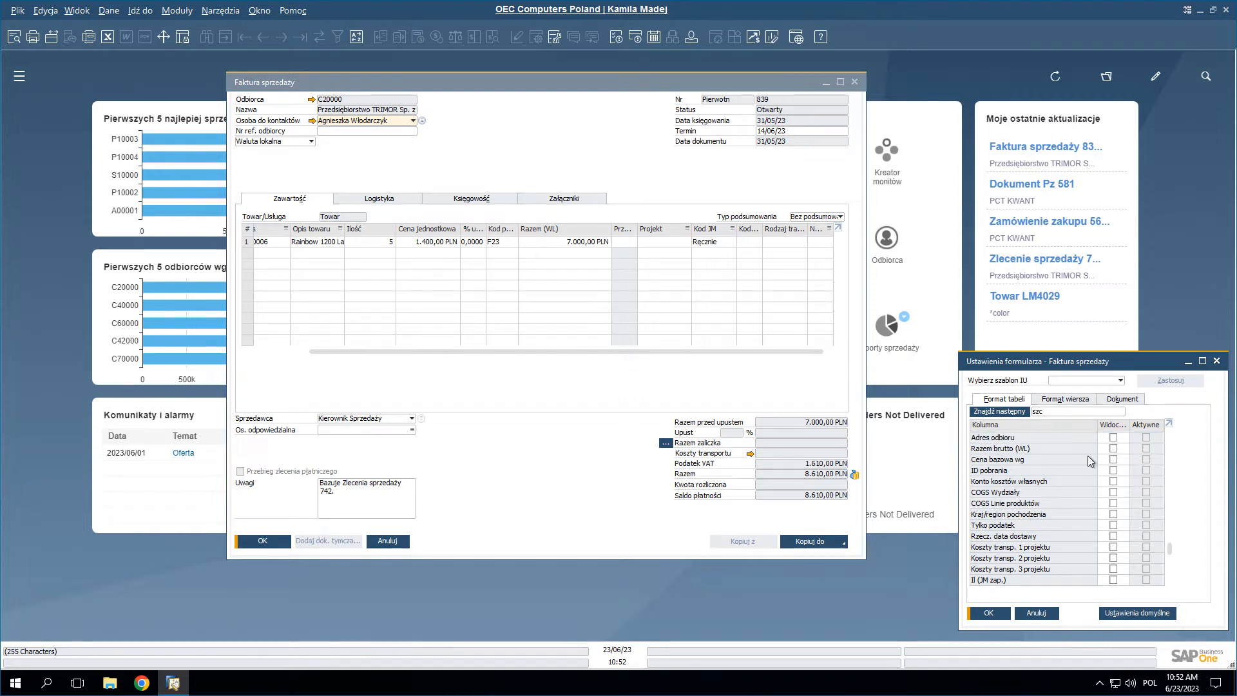
{"action": "left_click", "coordinate": [1169, 423]}
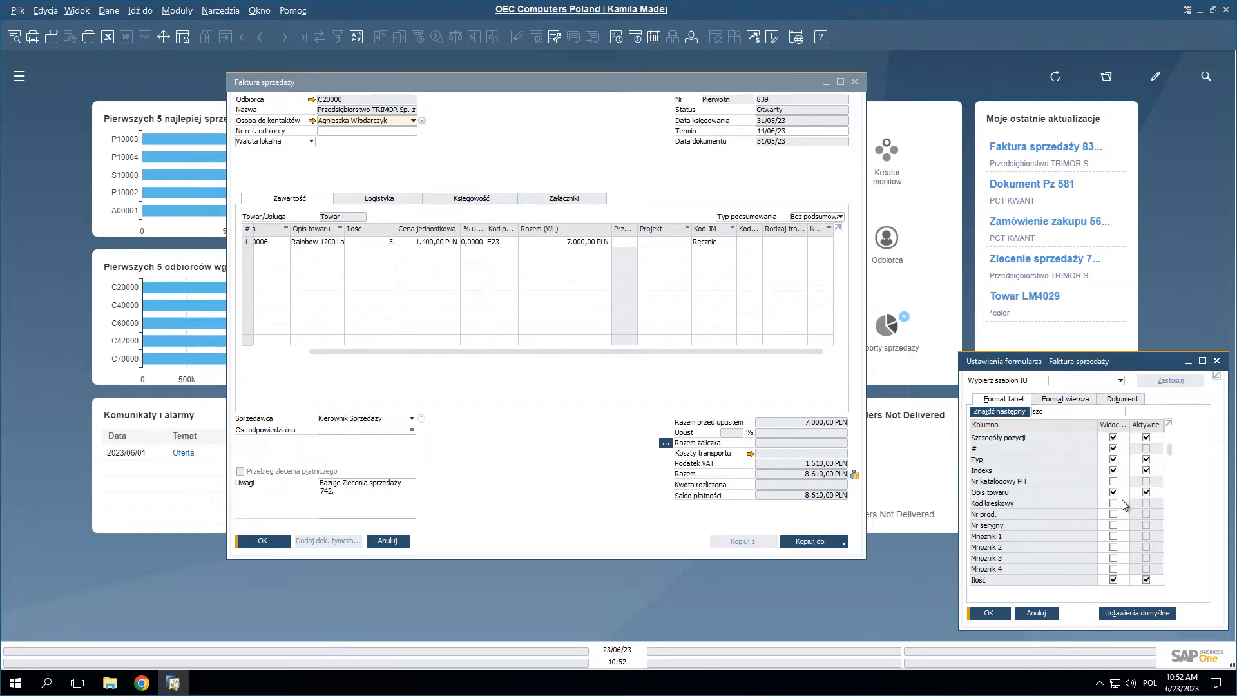
{"action": "left_click", "coordinate": [1217, 375]}
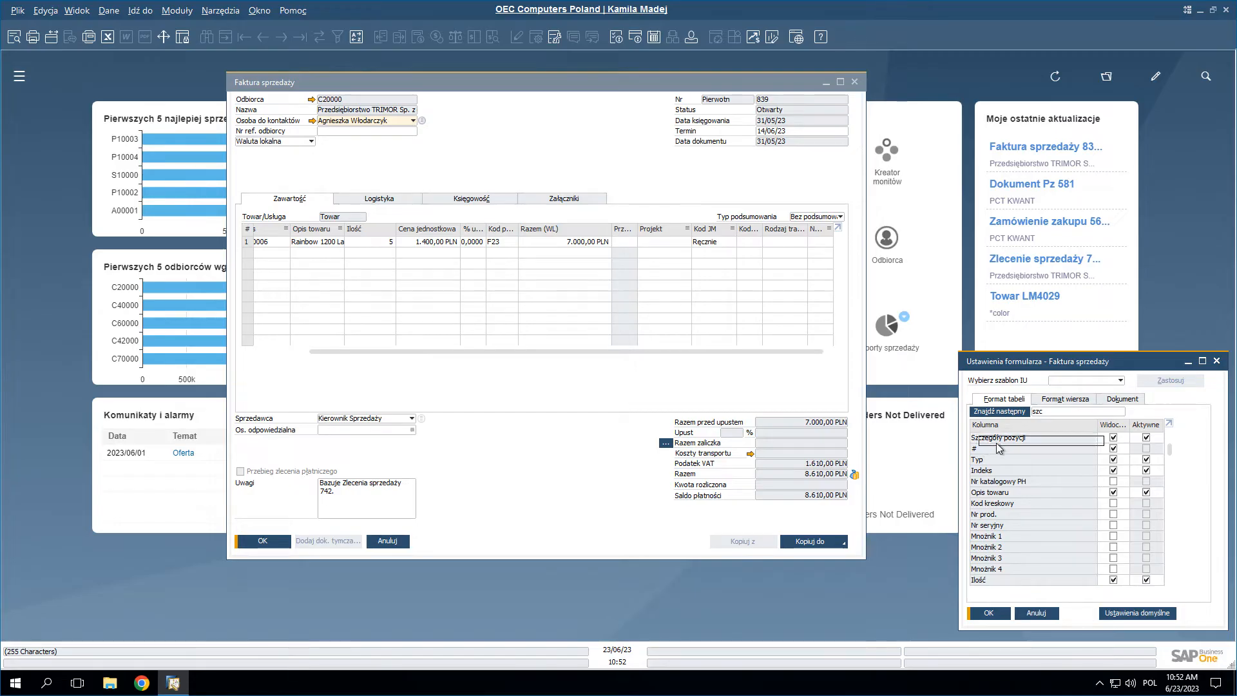
{"action": "left_click_drag", "start_coordinate": [990, 509], "coordinate": [998, 499]}
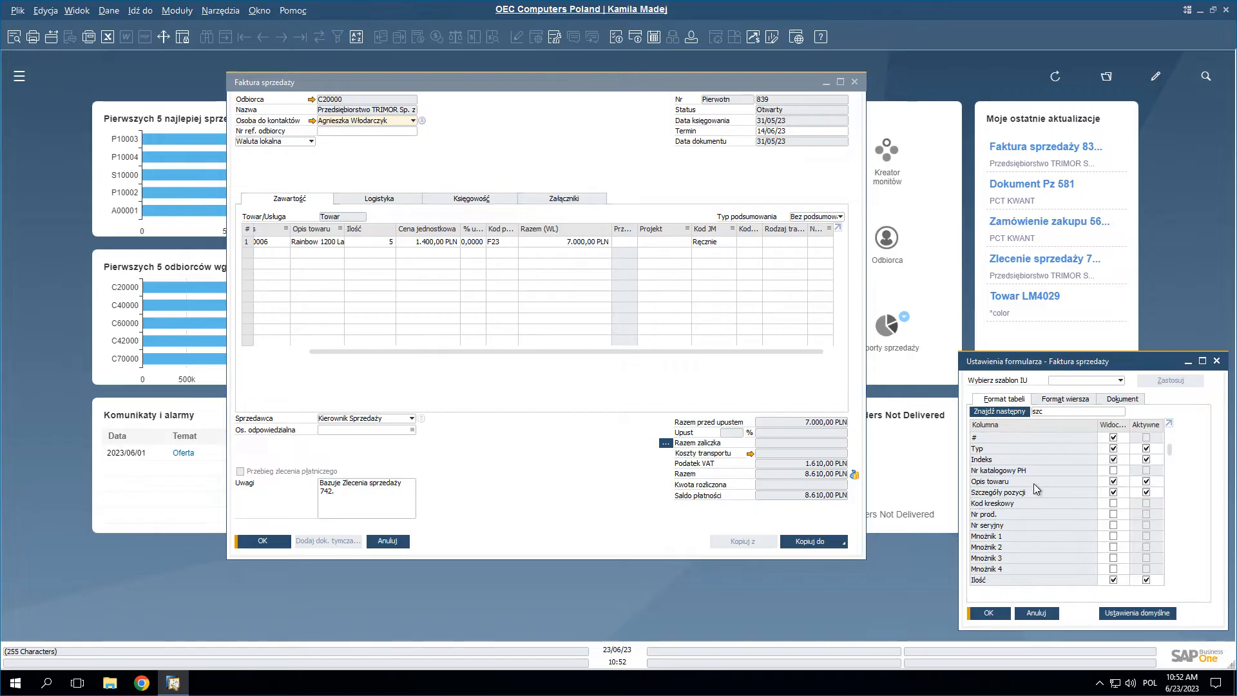
{"action": "left_click", "coordinate": [987, 614]}
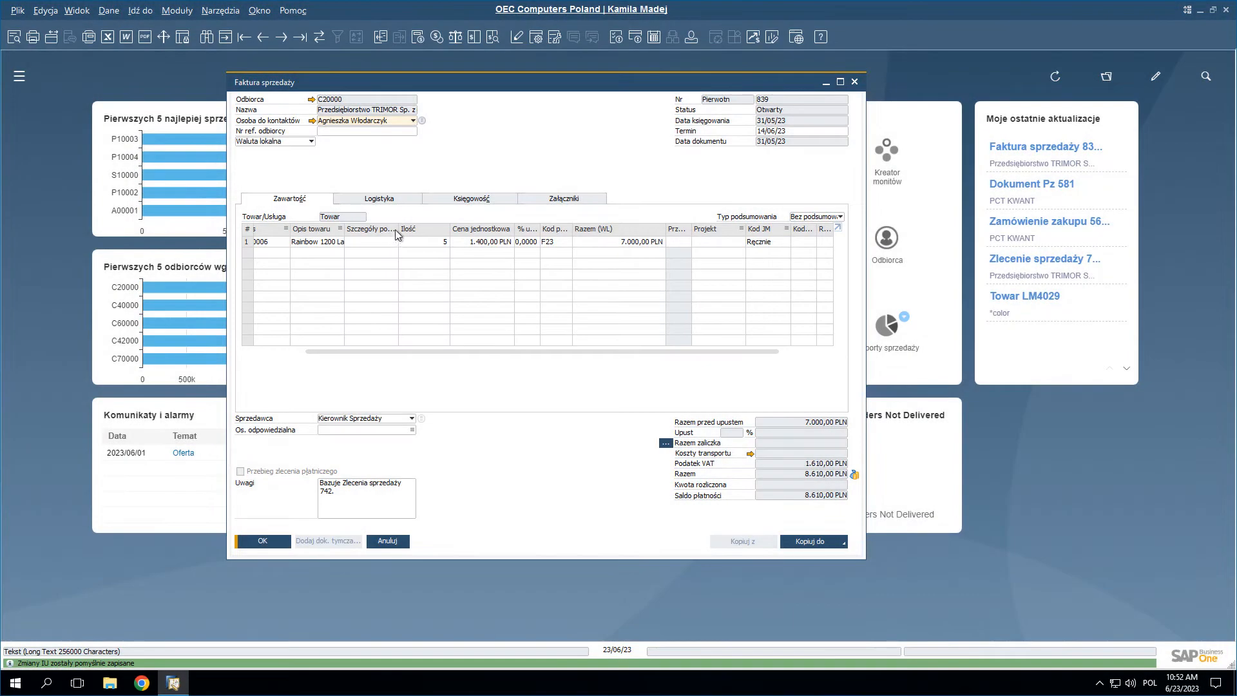
View the row format (Format wiersza) settings of the invoice form and leave them without changes
{"action": "left_click", "coordinate": [536, 37]}
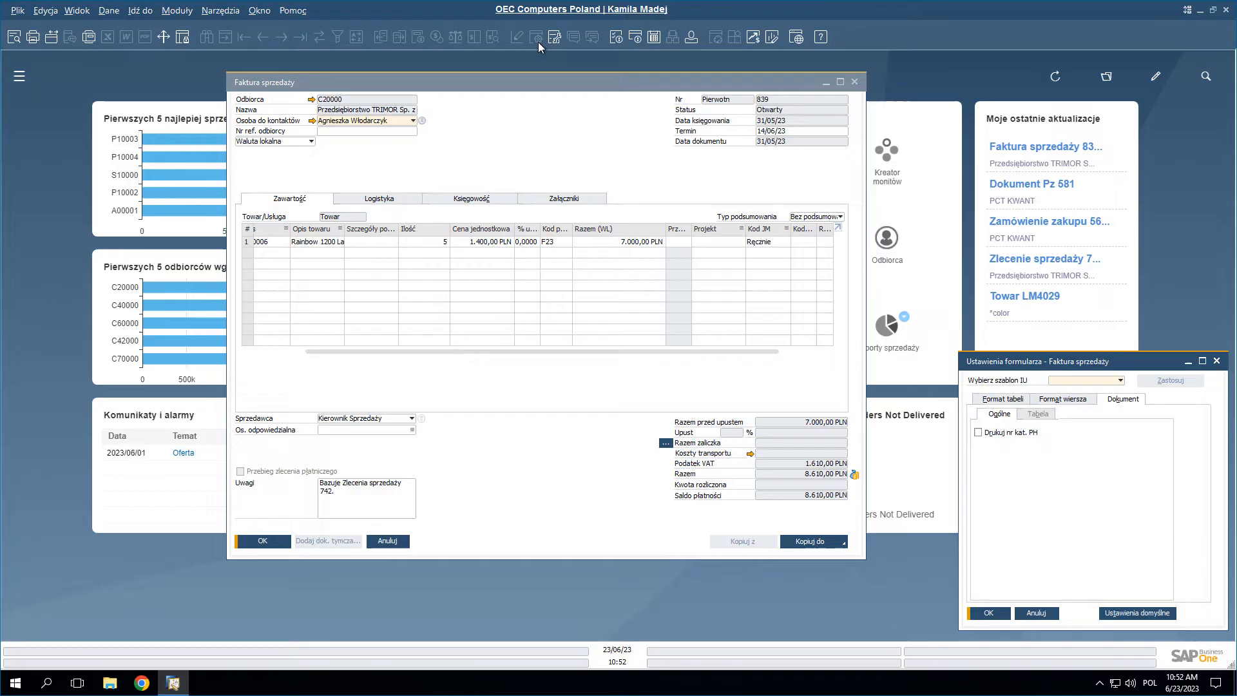
{"action": "left_click", "coordinate": [1080, 401]}
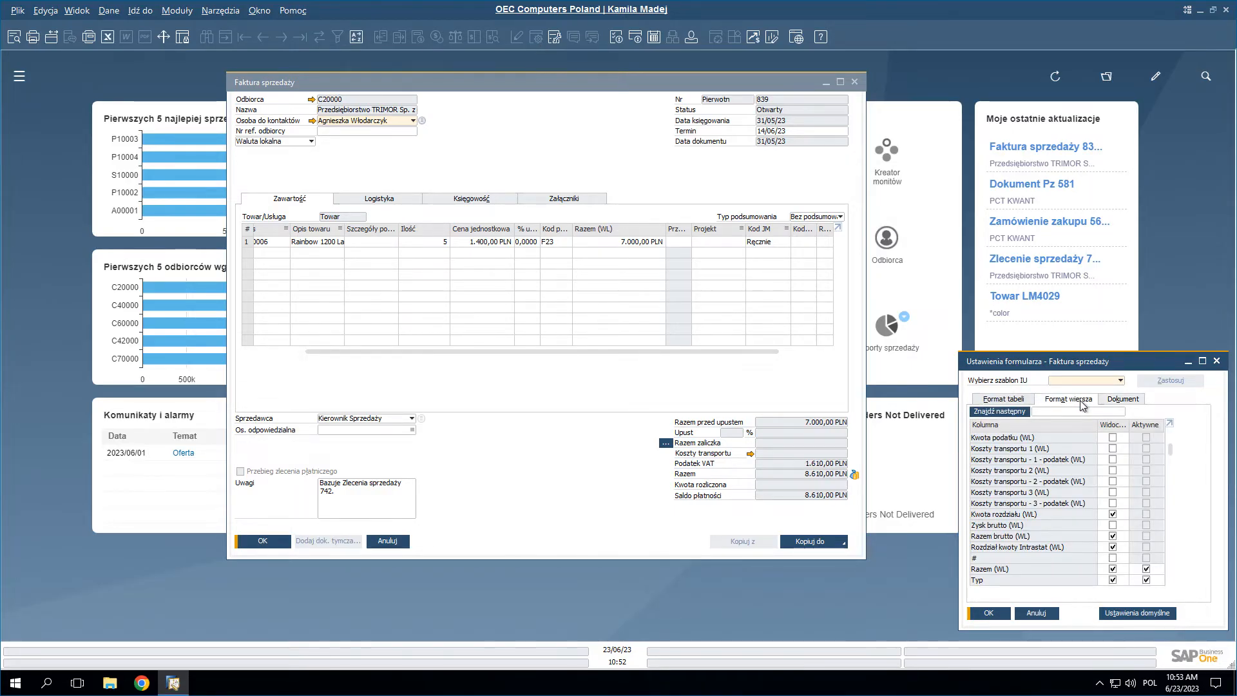
{"action": "key", "text": "Escape"}
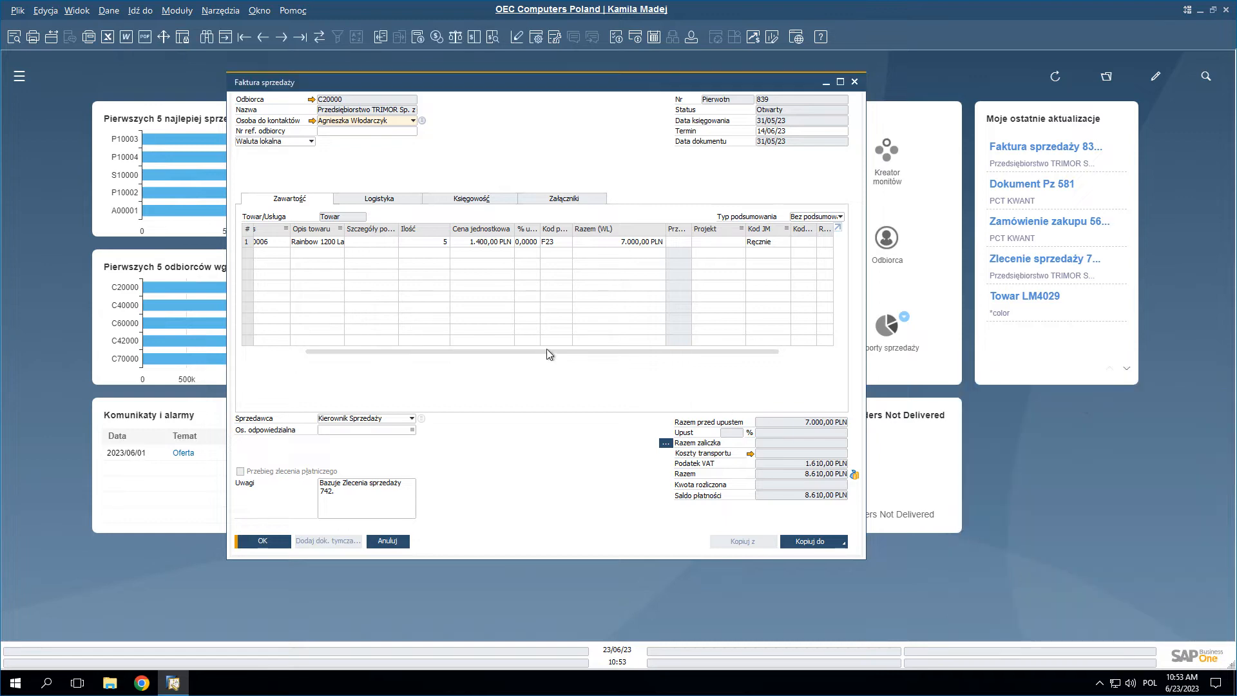
Open the row details of the invoice's first item line, look through its fields, and close them
{"action": "left_click", "coordinate": [248, 242]}
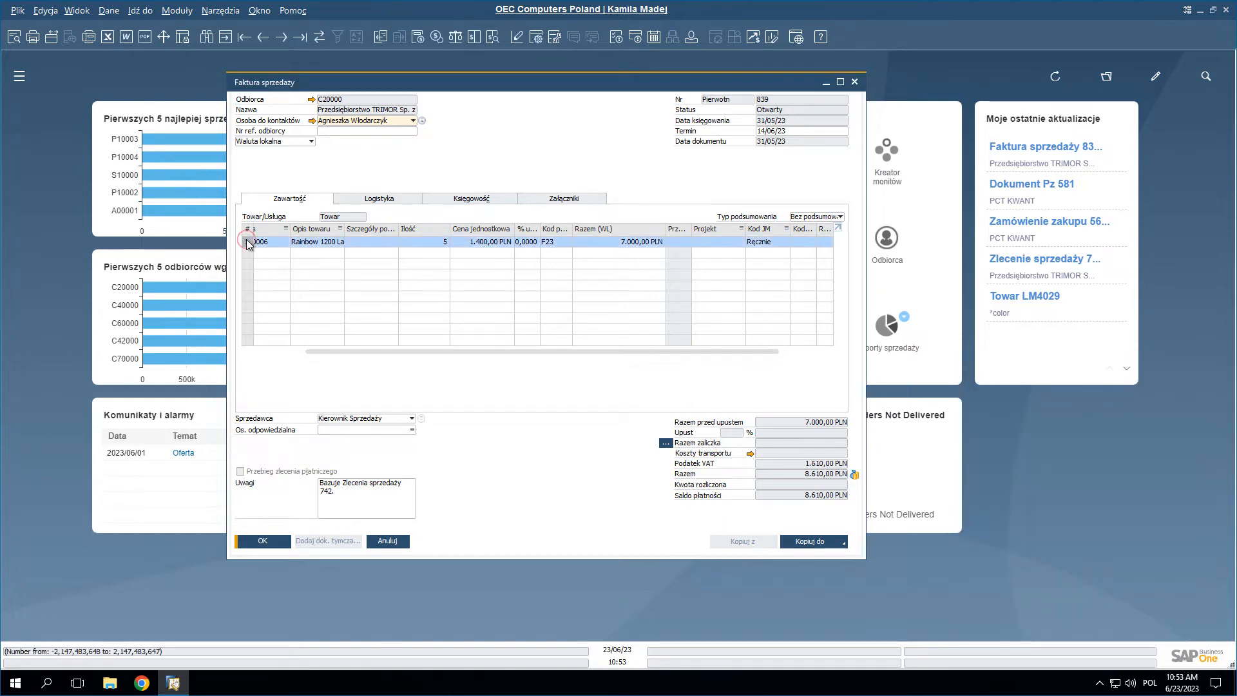
{"action": "double_click", "coordinate": [247, 243]}
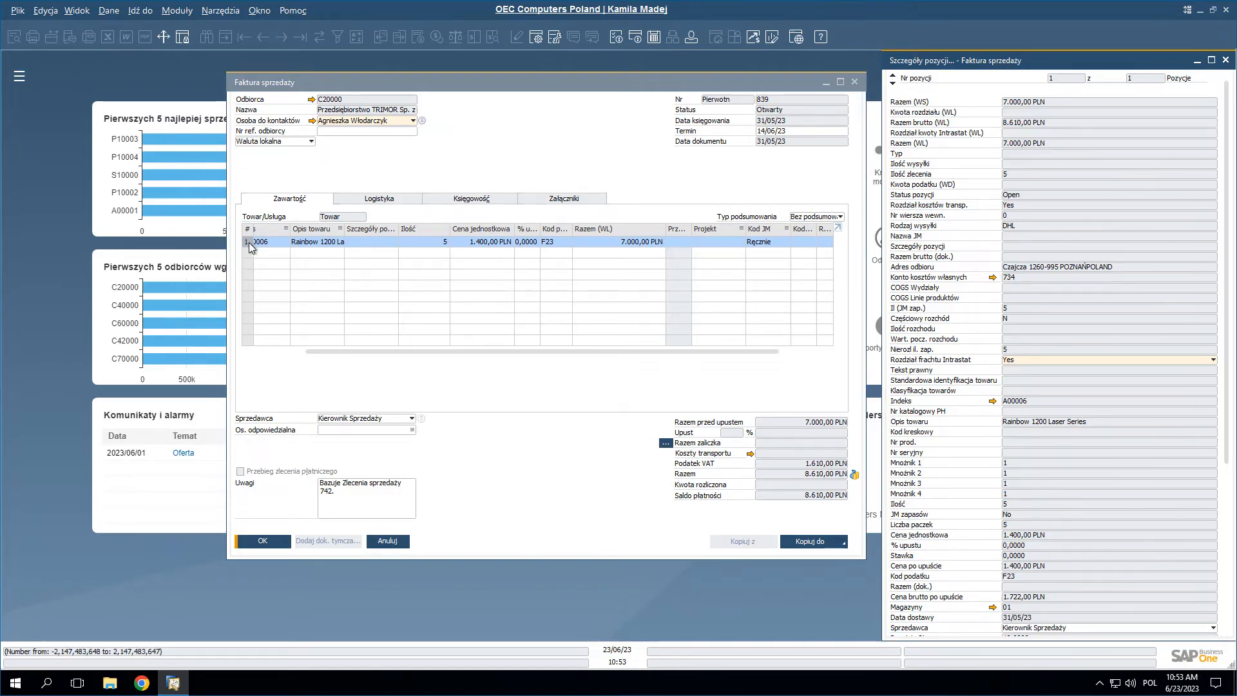
{"action": "scroll", "coordinate": [1010, 257], "scroll_direction": "down", "scroll_amount": 5}
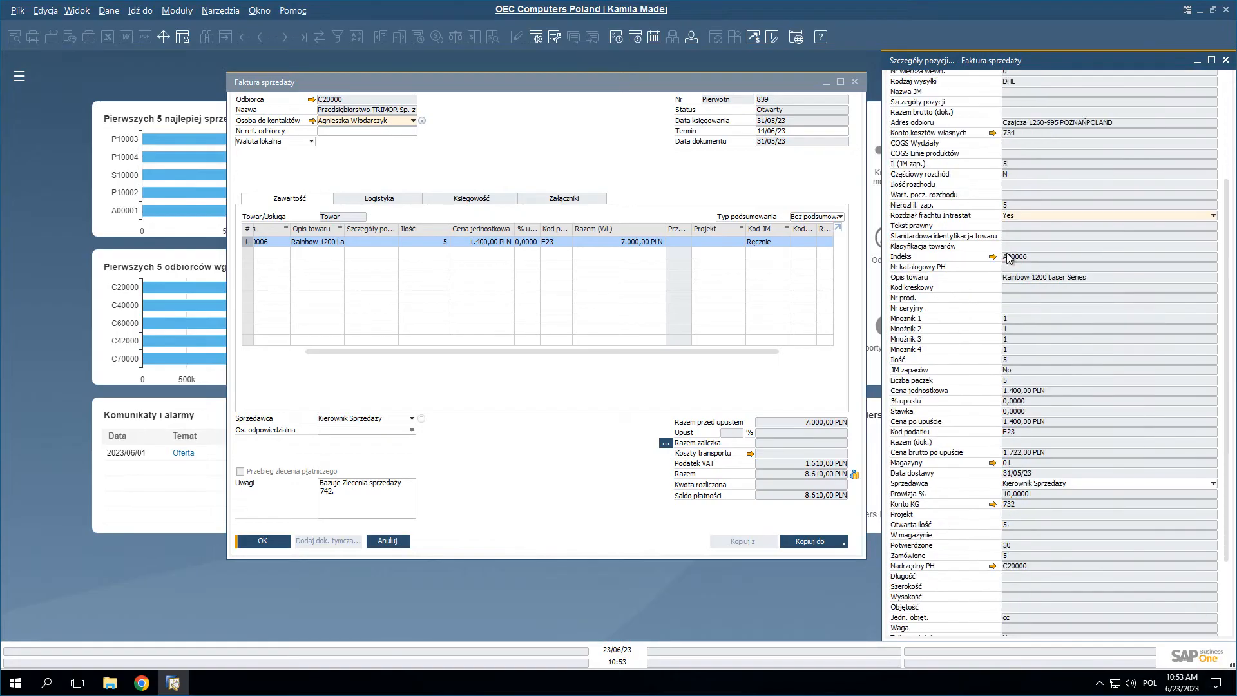
{"action": "scroll", "coordinate": [1011, 254], "scroll_direction": "up", "scroll_amount": 3}
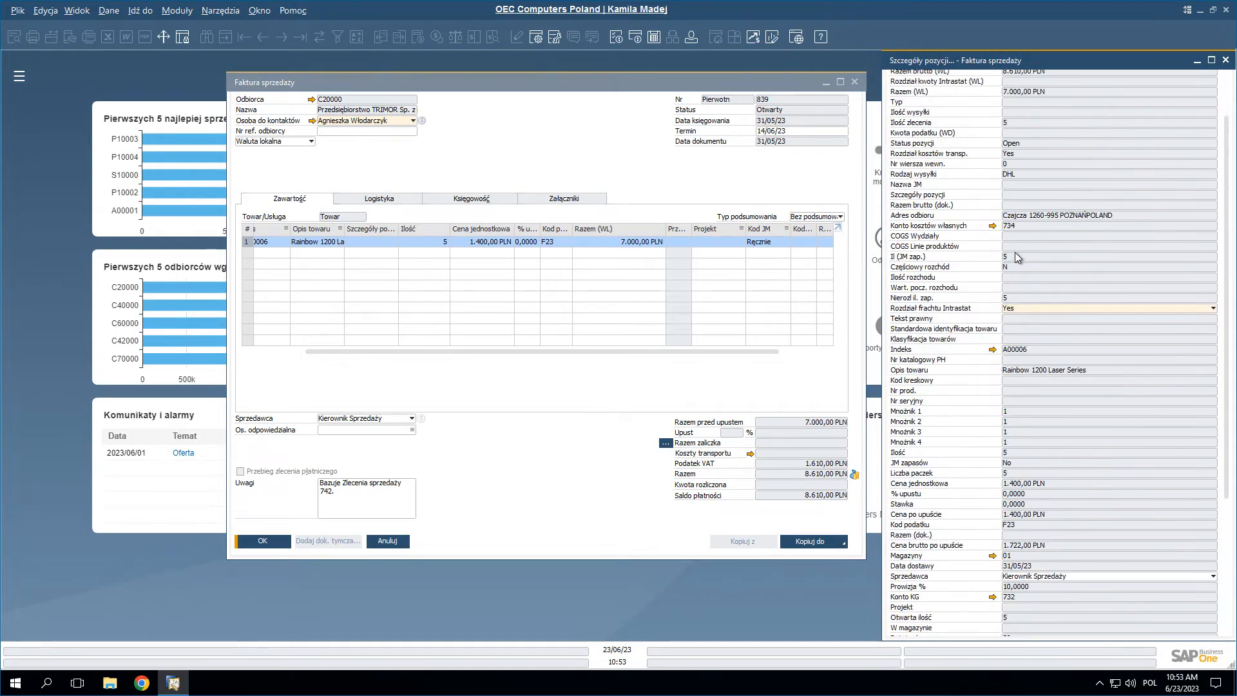
{"action": "left_click", "coordinate": [1226, 60]}
Examine the row format and general document options in the invoice's form settings, then close the settings
{"action": "left_click", "coordinate": [536, 37]}
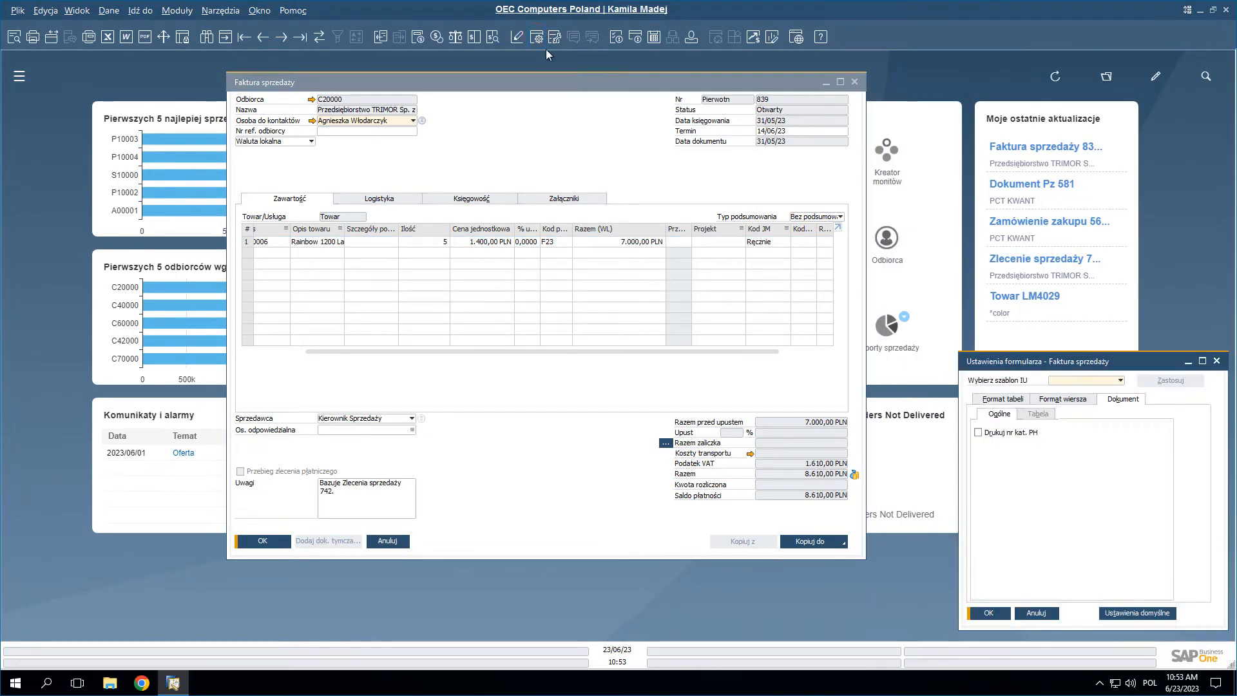
{"action": "left_click", "coordinate": [1051, 401]}
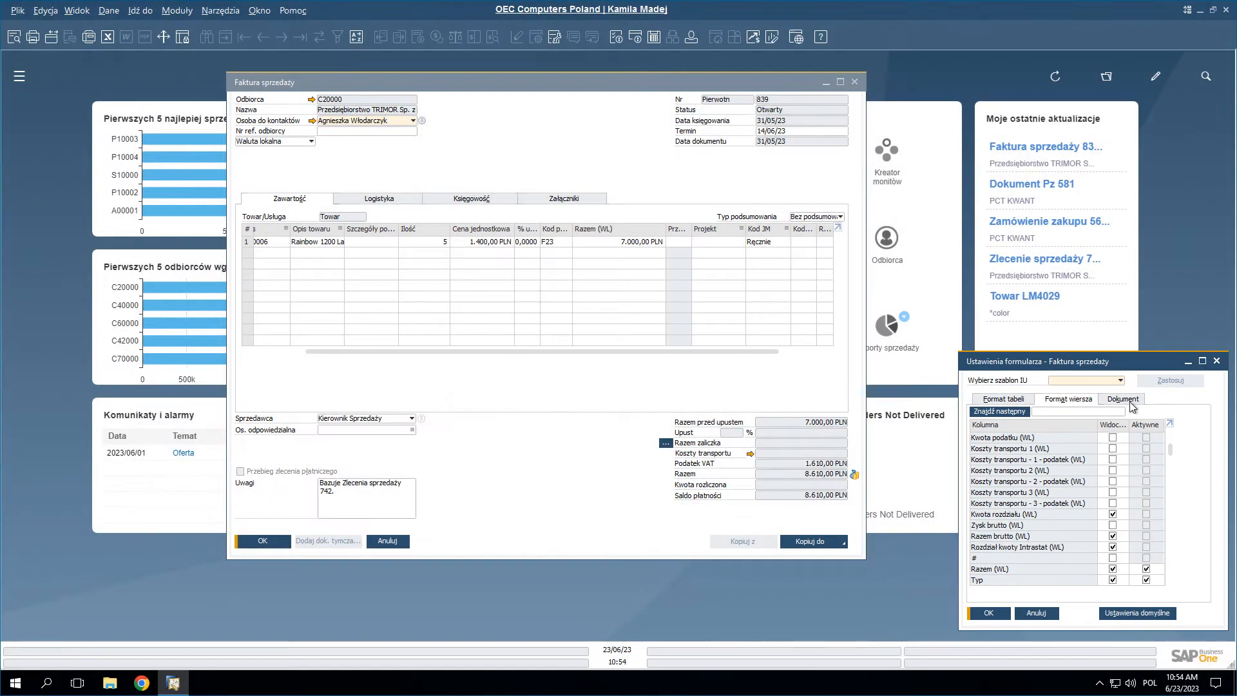
{"action": "left_click", "coordinate": [1129, 400]}
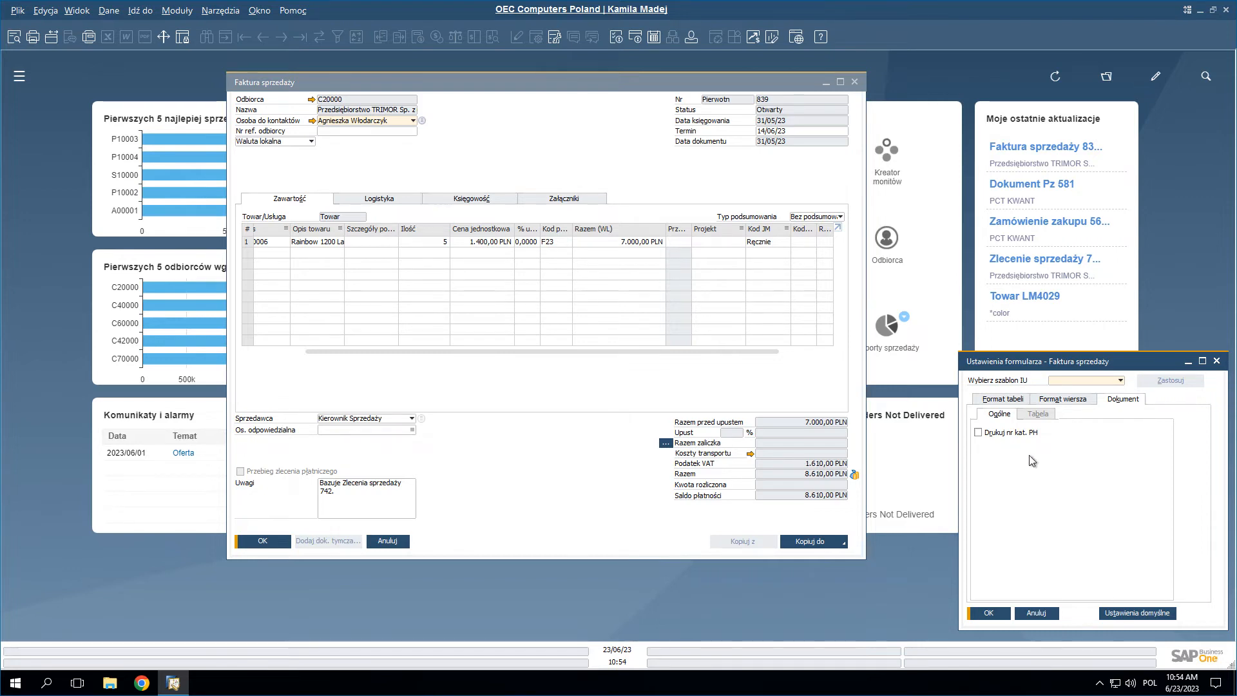
{"action": "left_click", "coordinate": [1217, 361]}
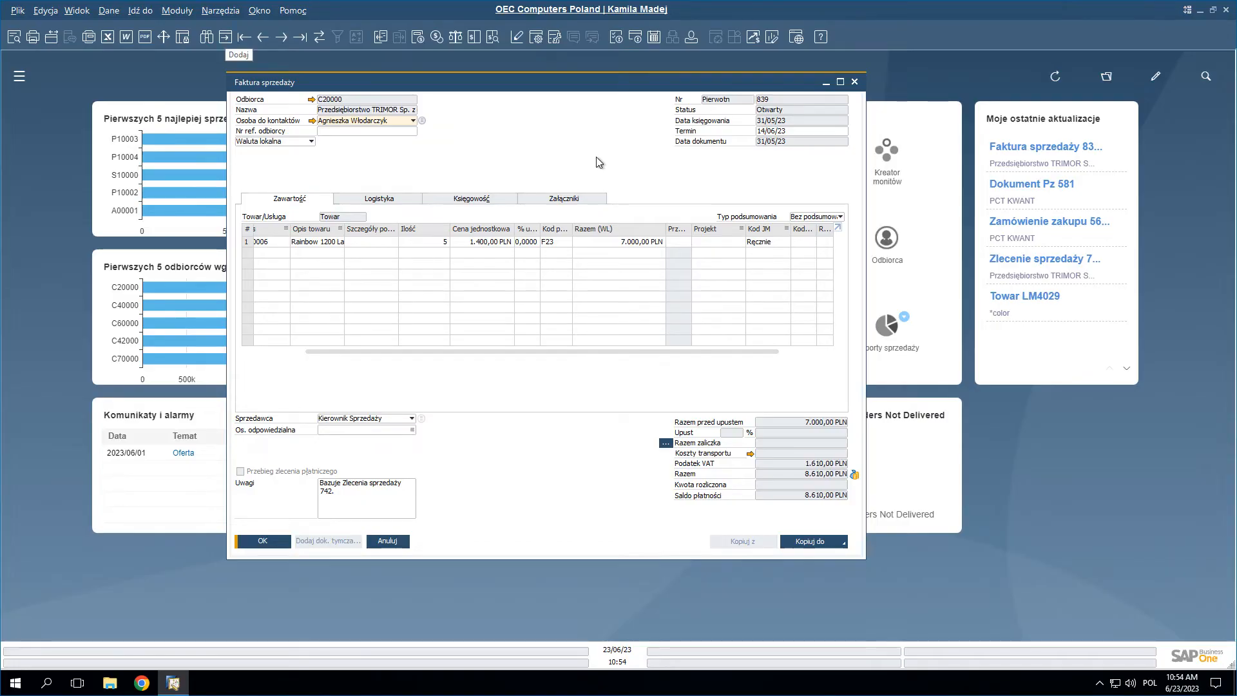
Start a new blank sales invoice and examine the table defaults in its document settings
{"action": "key", "text": "ctrl+a"}
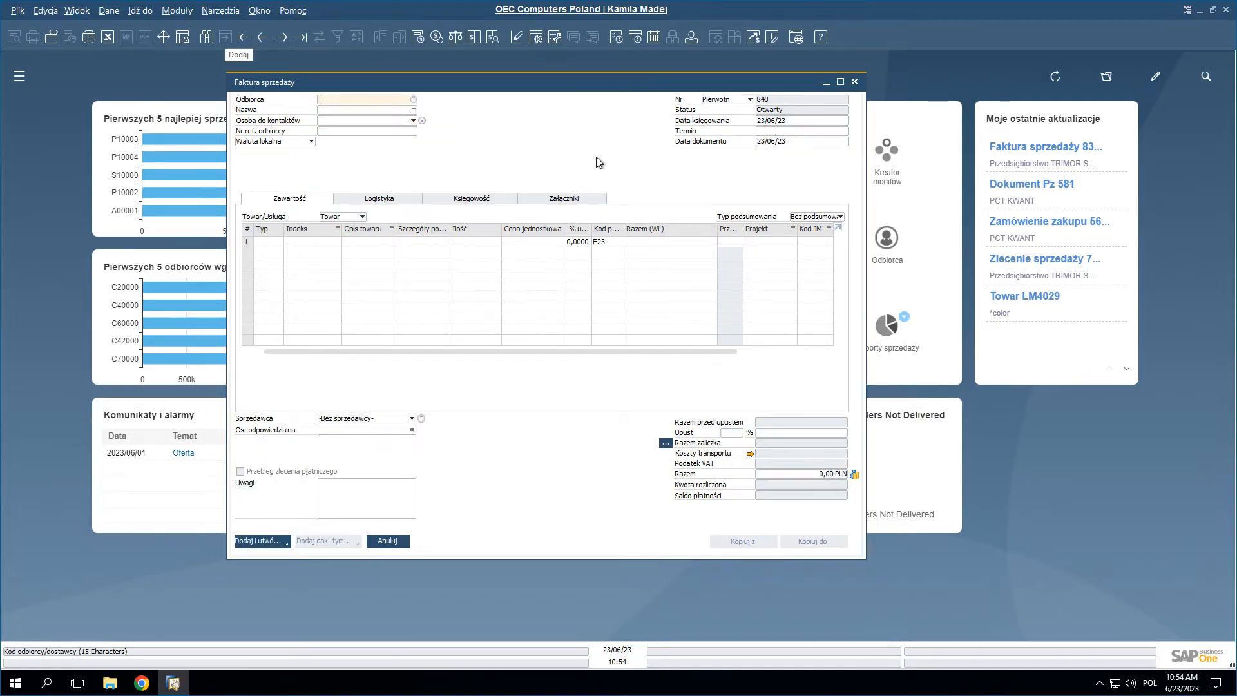
{"action": "left_click", "coordinate": [536, 37]}
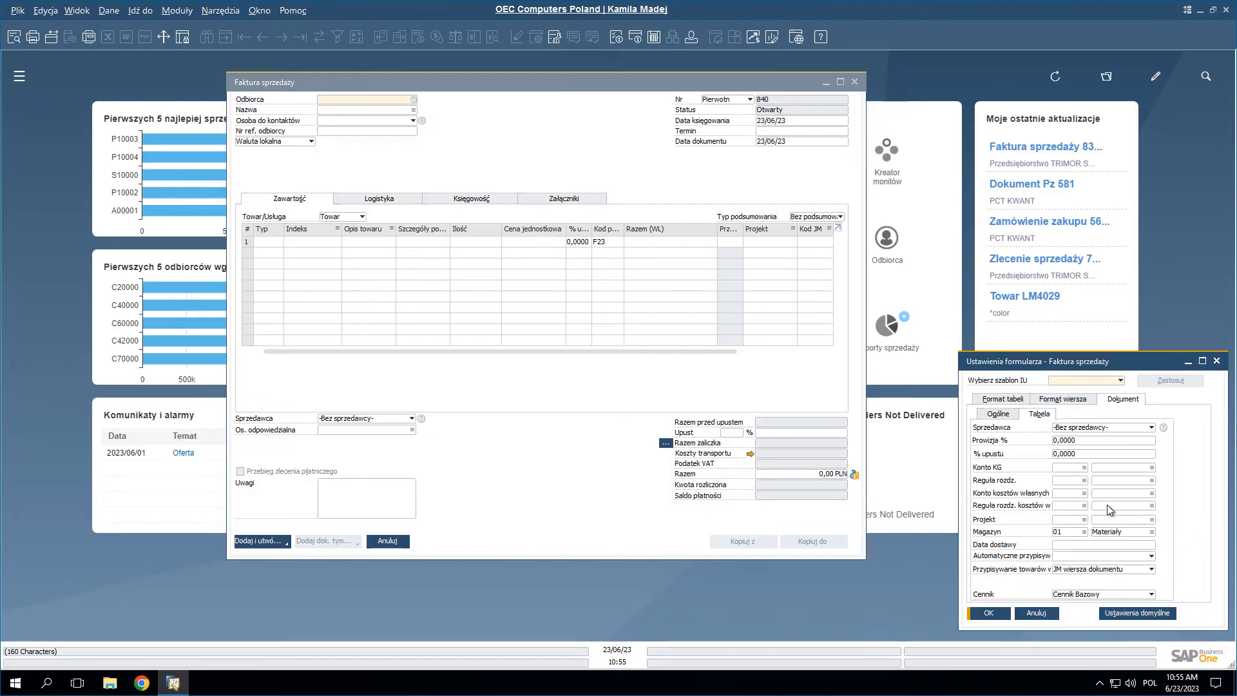
{"action": "left_click", "coordinate": [1217, 361]}
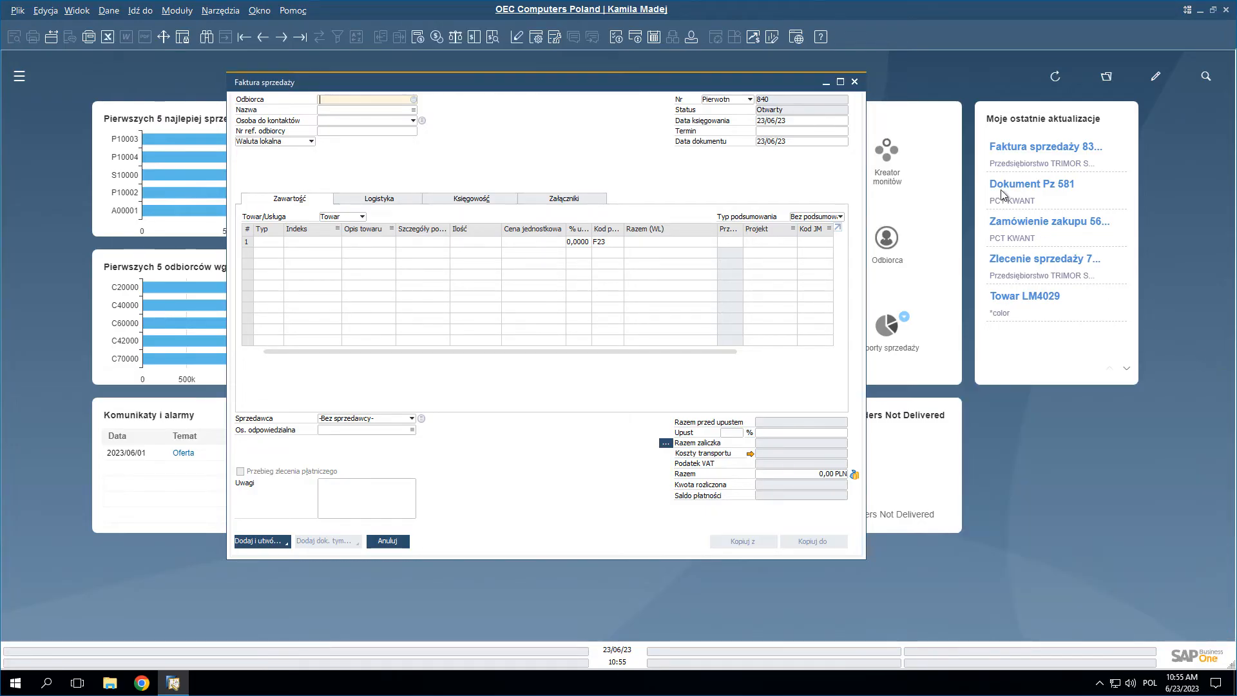
Close the blank sales invoice, search the module menu for "lista" and open the sales report Lista pozycji nierozliczonych
{"action": "left_click", "coordinate": [855, 82]}
{"action": "left_click", "coordinate": [19, 77]}
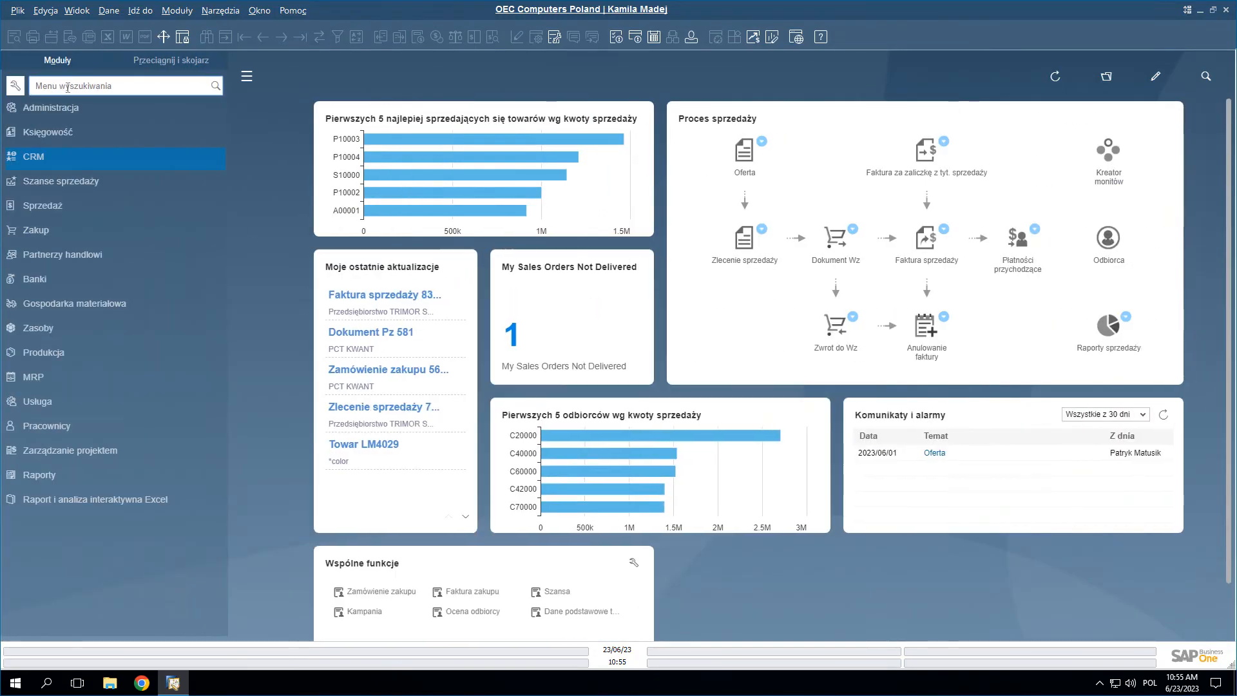
{"action": "type", "text": "lista"}
{"action": "left_click", "coordinate": [80, 353]}
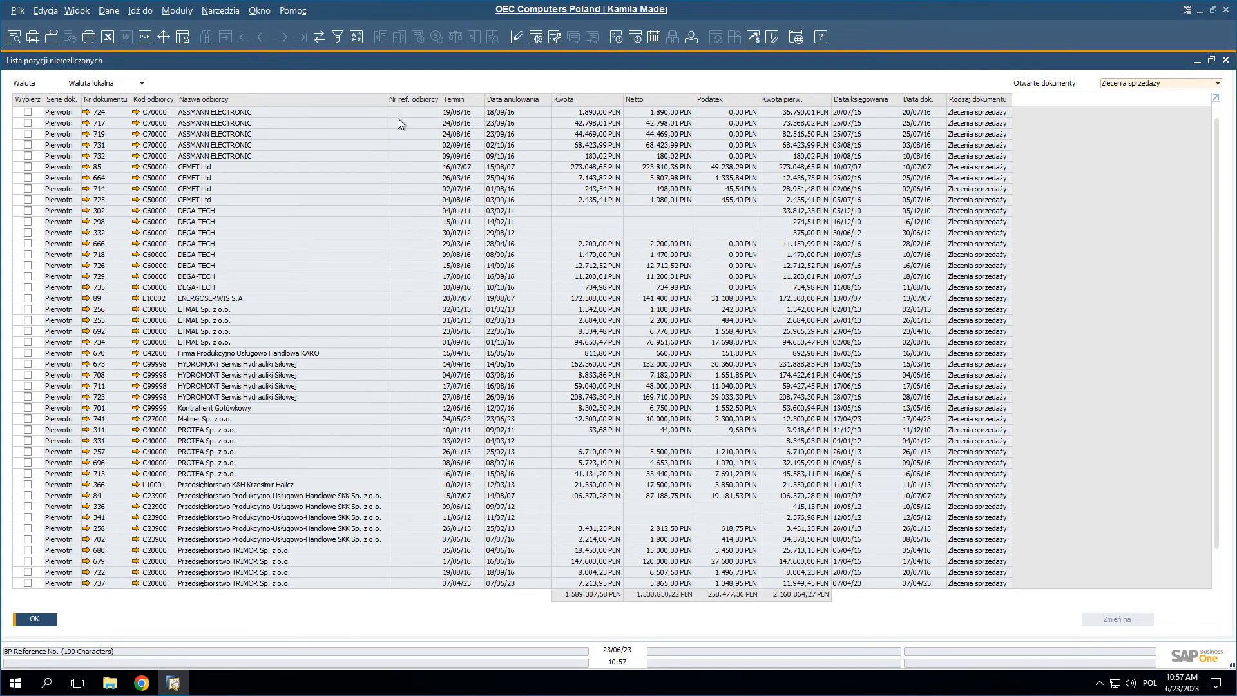
Hide the Nr ref. odbiorcy column in the open items list through its form settings
{"action": "left_click", "coordinate": [555, 37]}
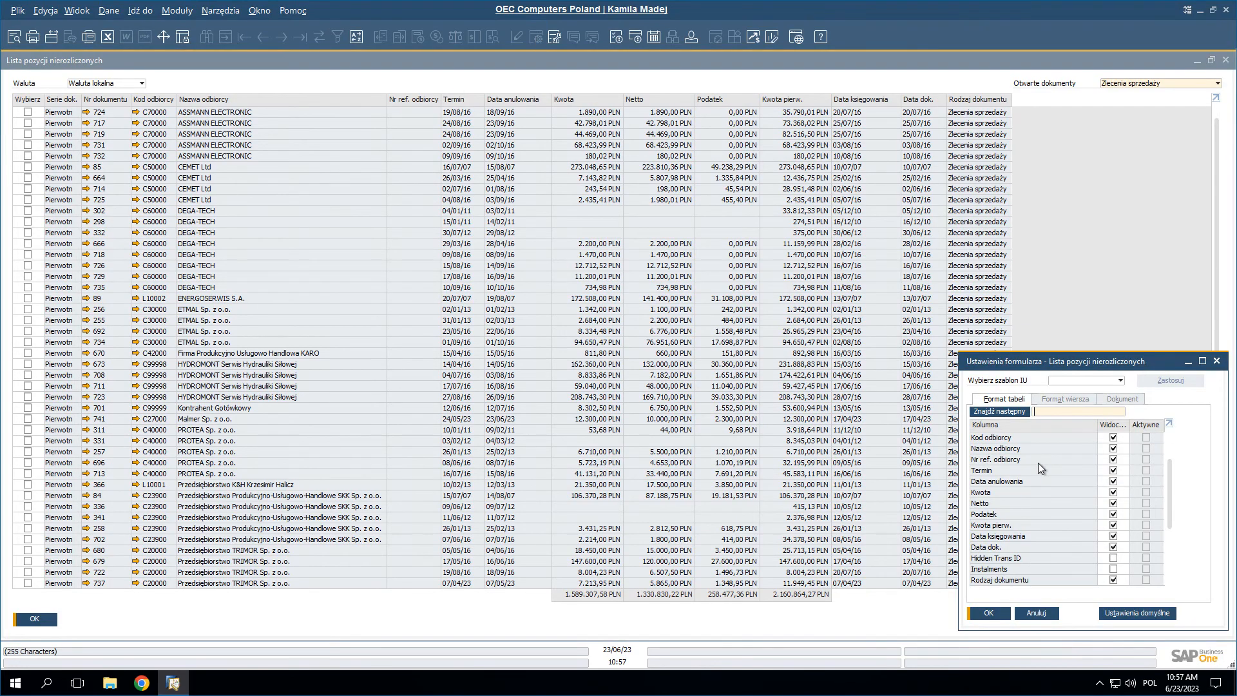
{"action": "left_click", "coordinate": [1114, 459]}
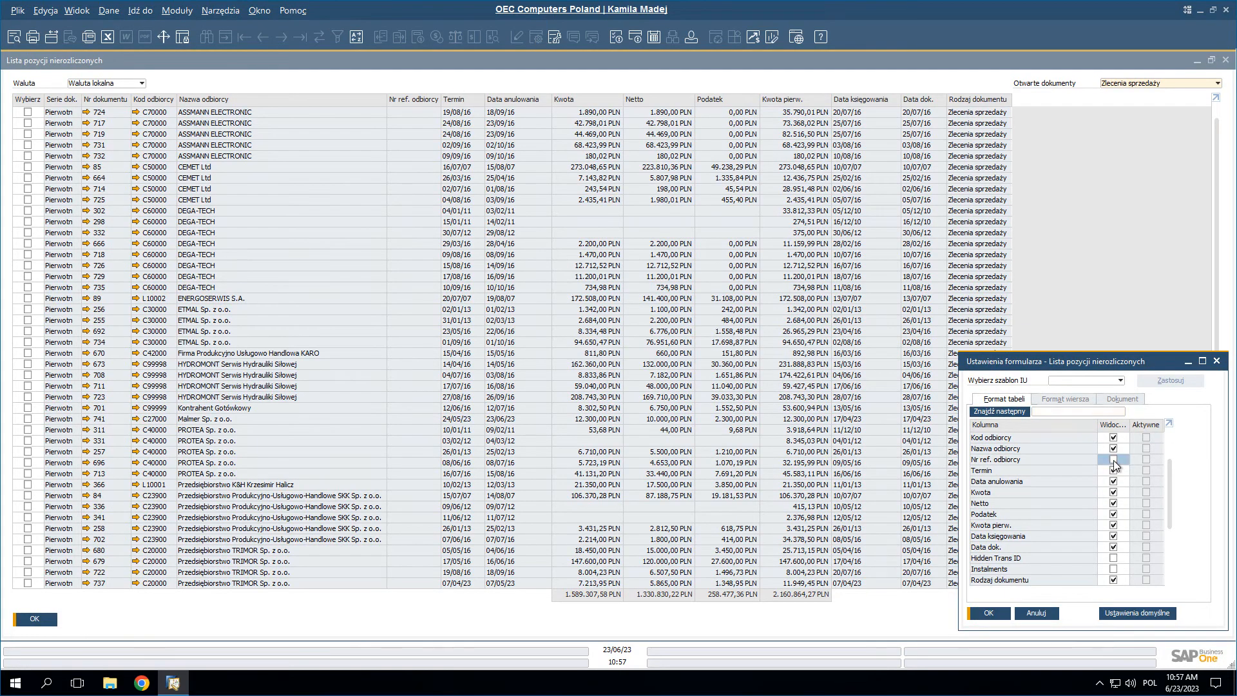
{"action": "left_click", "coordinate": [990, 615]}
{"action": "left_click", "coordinate": [991, 616]}
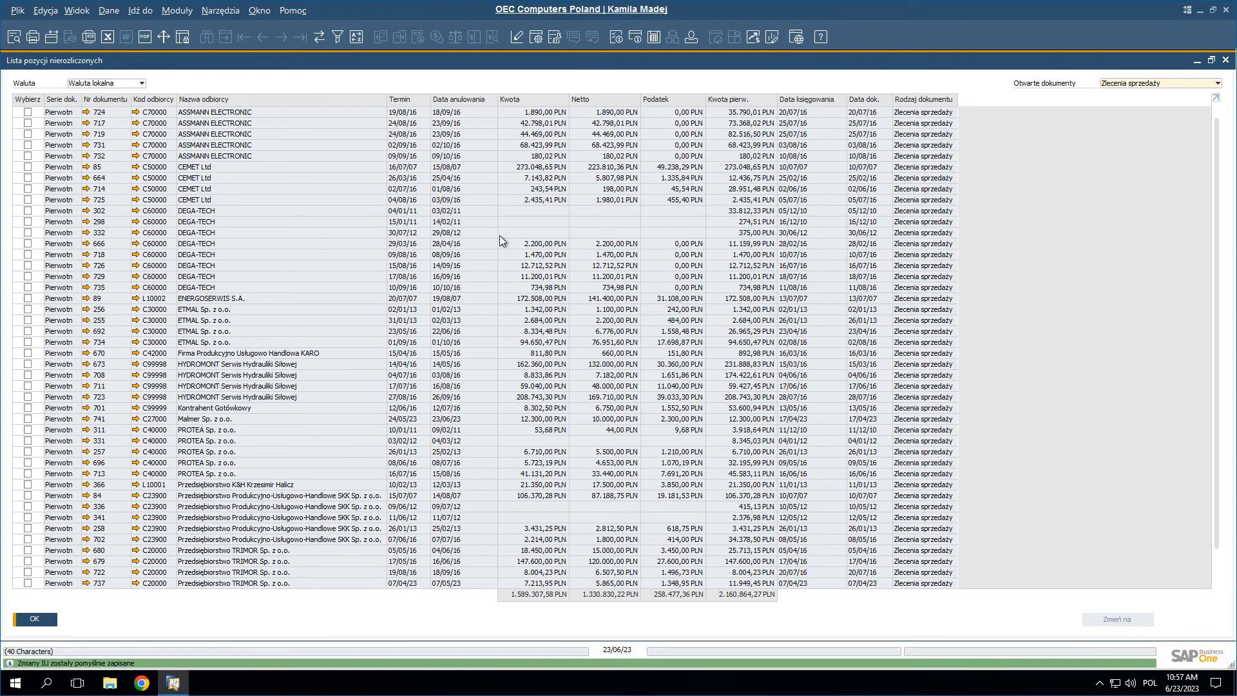
Find the Sprzedawca column by searching "spr" in the list's form settings and make it visible in the table
{"action": "left_click", "coordinate": [537, 38]}
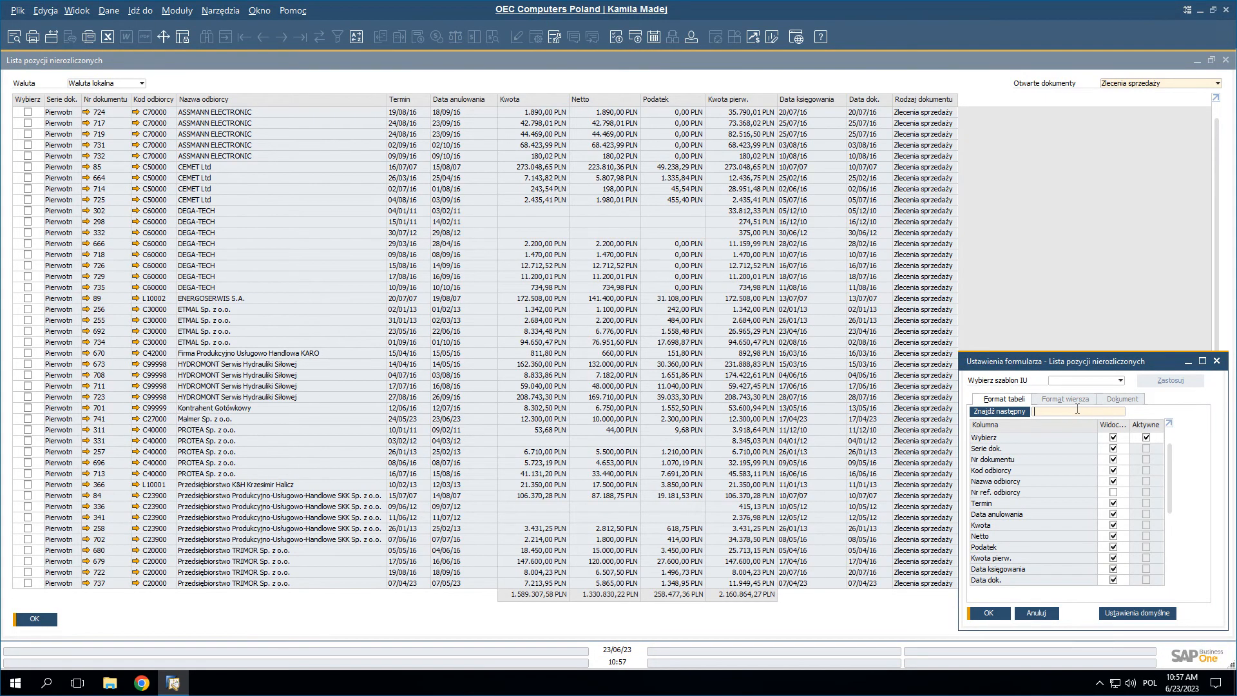
{"action": "type", "text": "spr"}
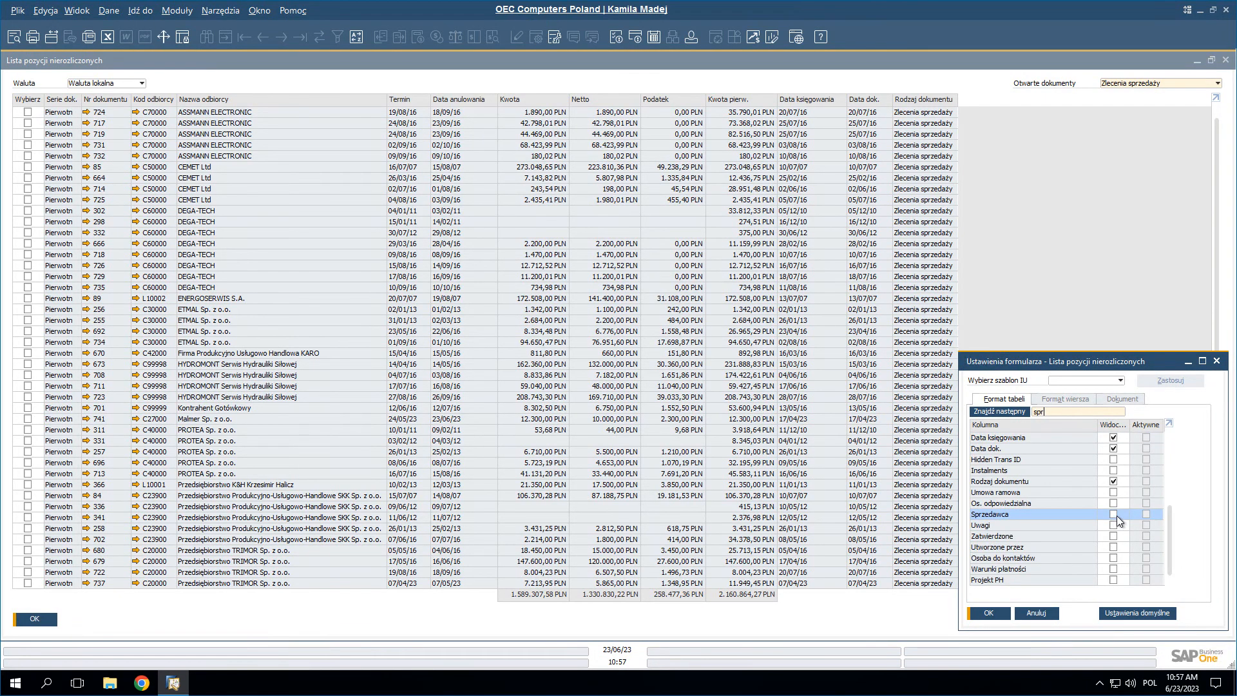
{"action": "left_click", "coordinate": [1113, 514]}
{"action": "left_click", "coordinate": [999, 618]}
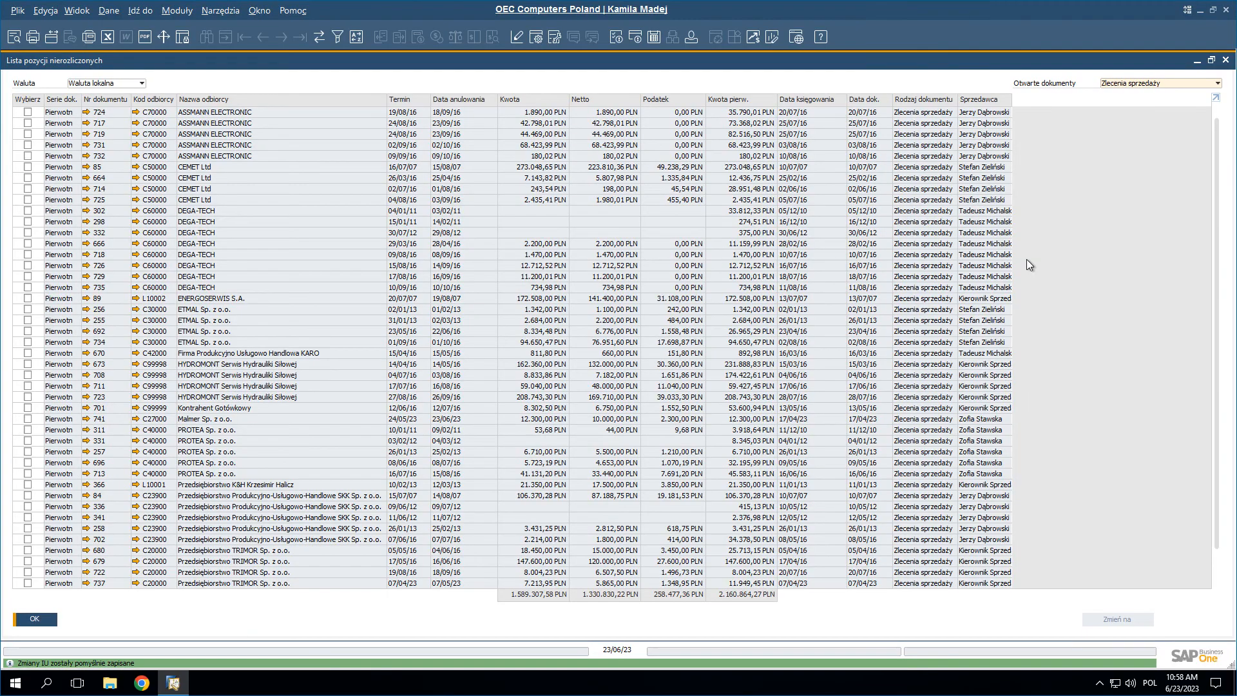
Close the open items list, clear the module menu search and collapse the module menu
{"action": "left_click", "coordinate": [1225, 61]}
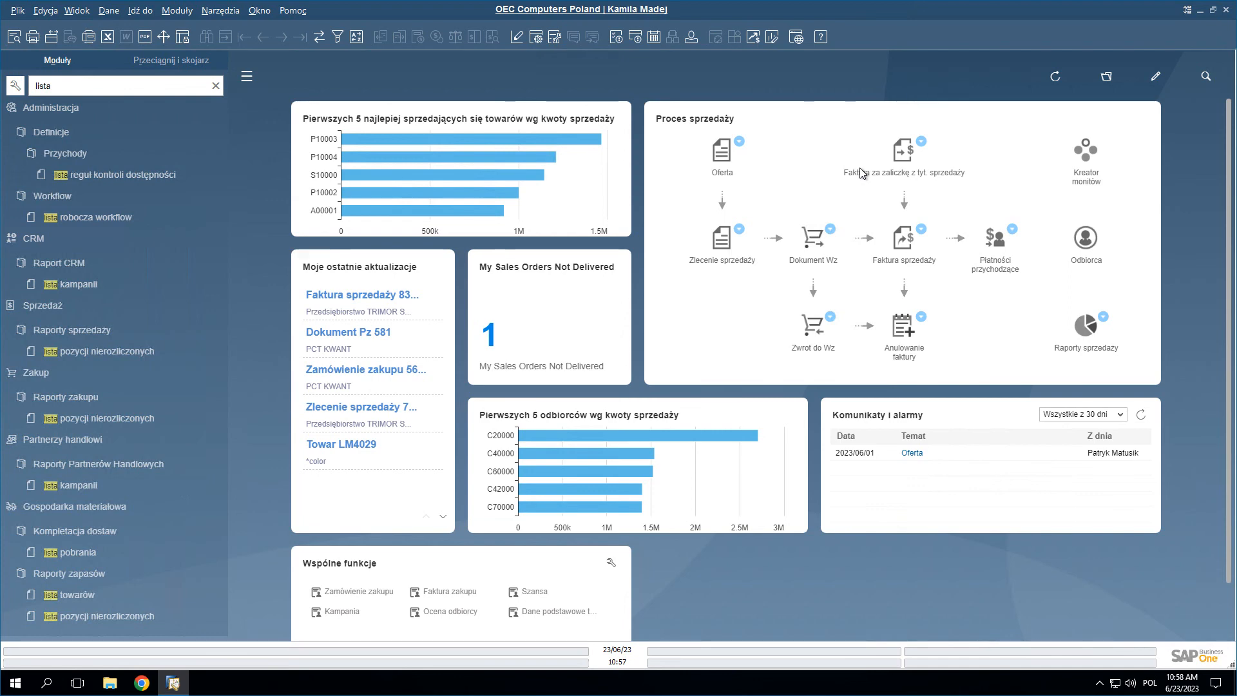
{"action": "left_click", "coordinate": [216, 86]}
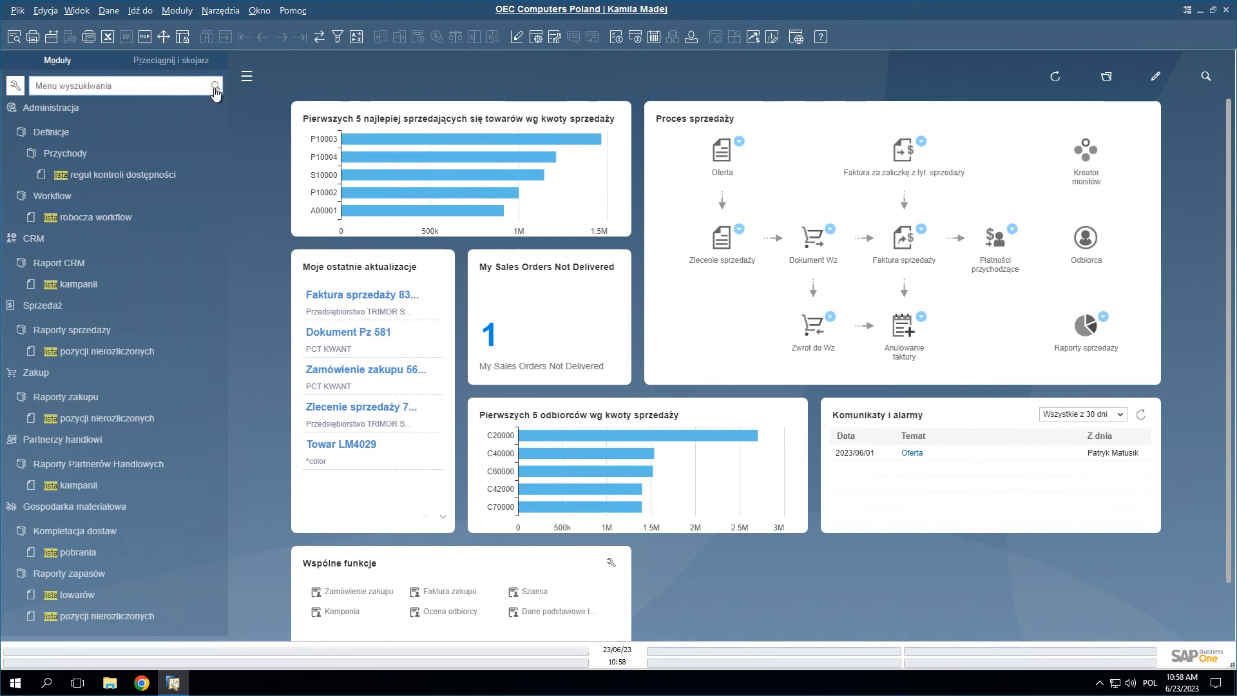
{"action": "left_click", "coordinate": [248, 78]}
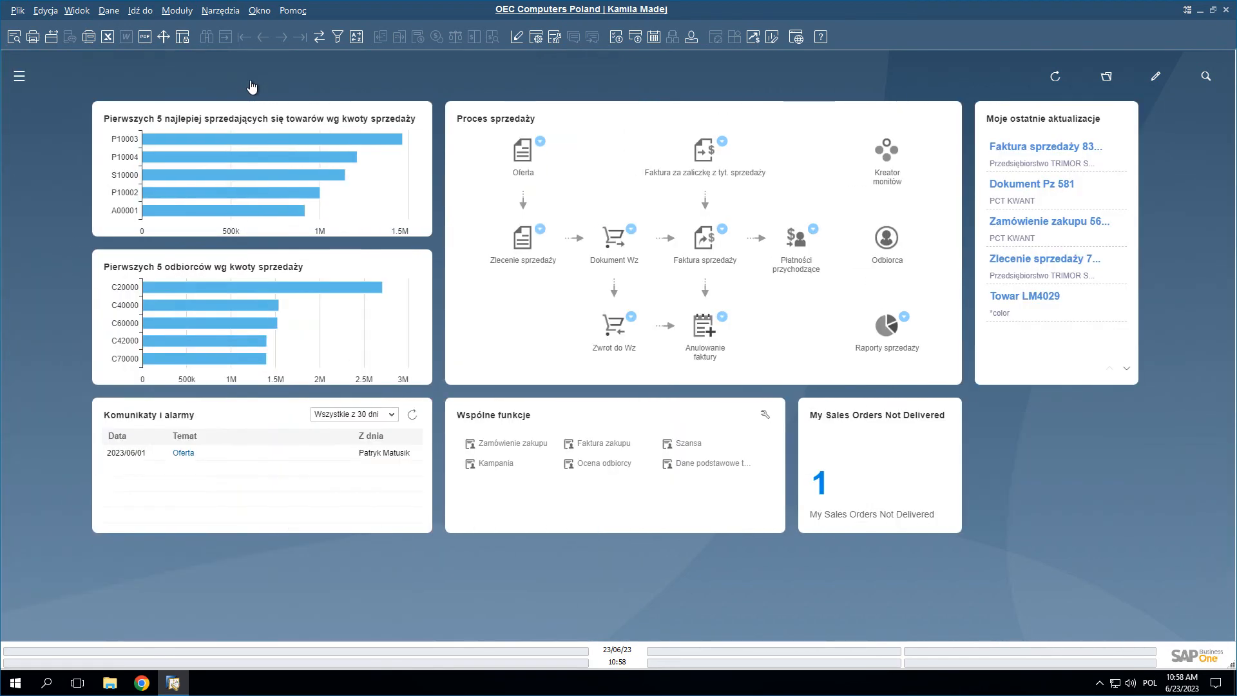